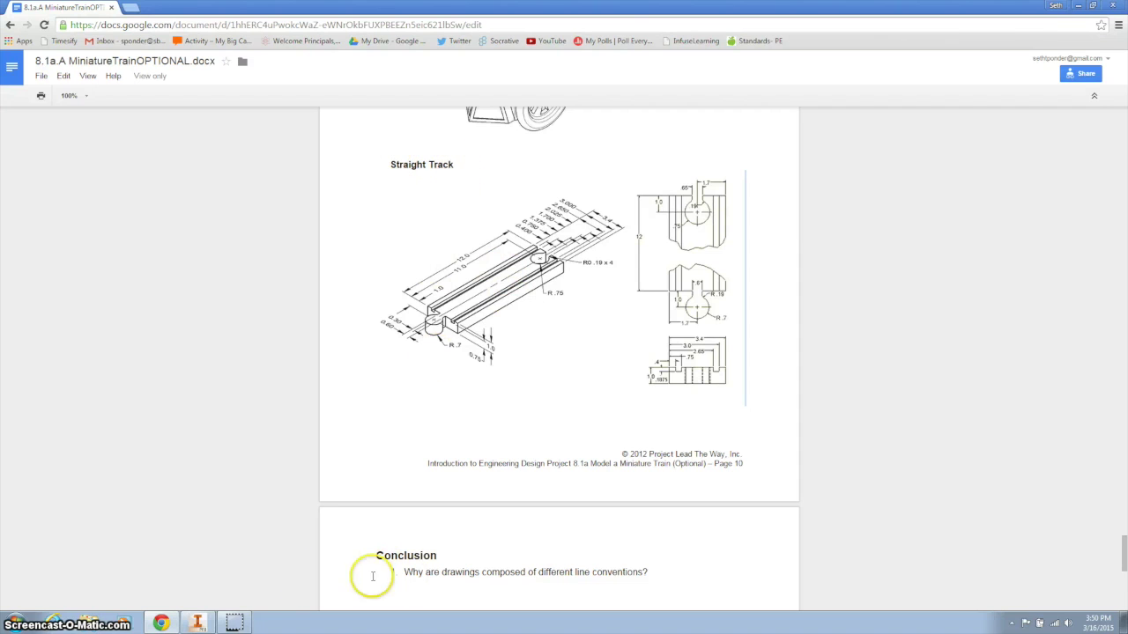
Switch from Google Docs to the new Inventor part and begin a 2D sketch.
left_click(197, 622)
left_click(20, 51)
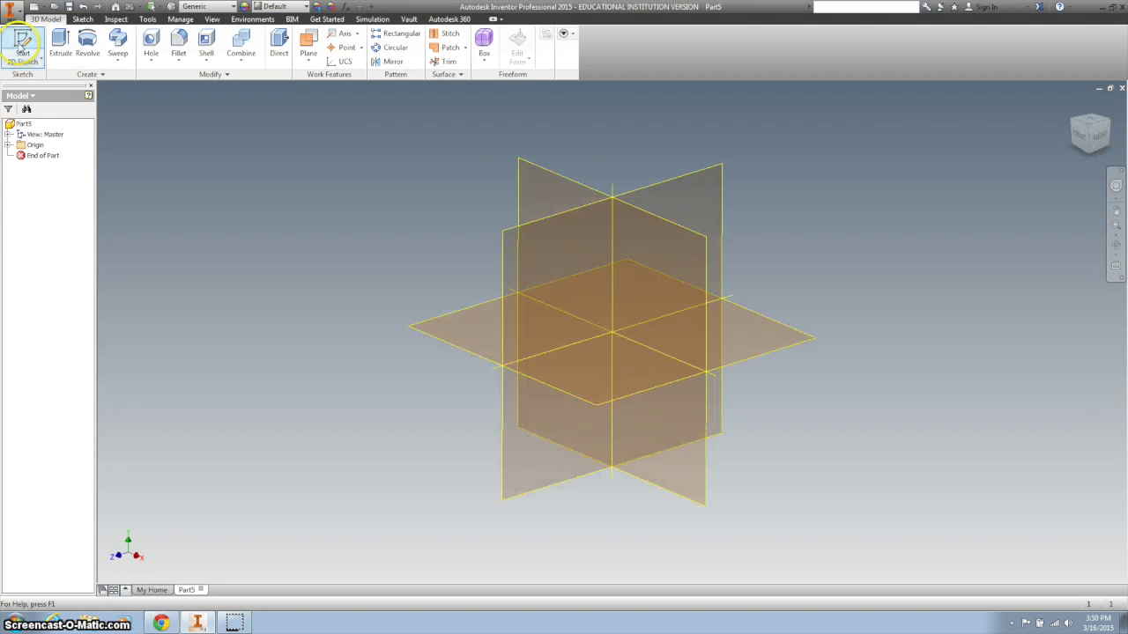
Draw a 12 by 3.4 inch base rectangle on the horizontal XZ origin plane.
left_click(444, 339)
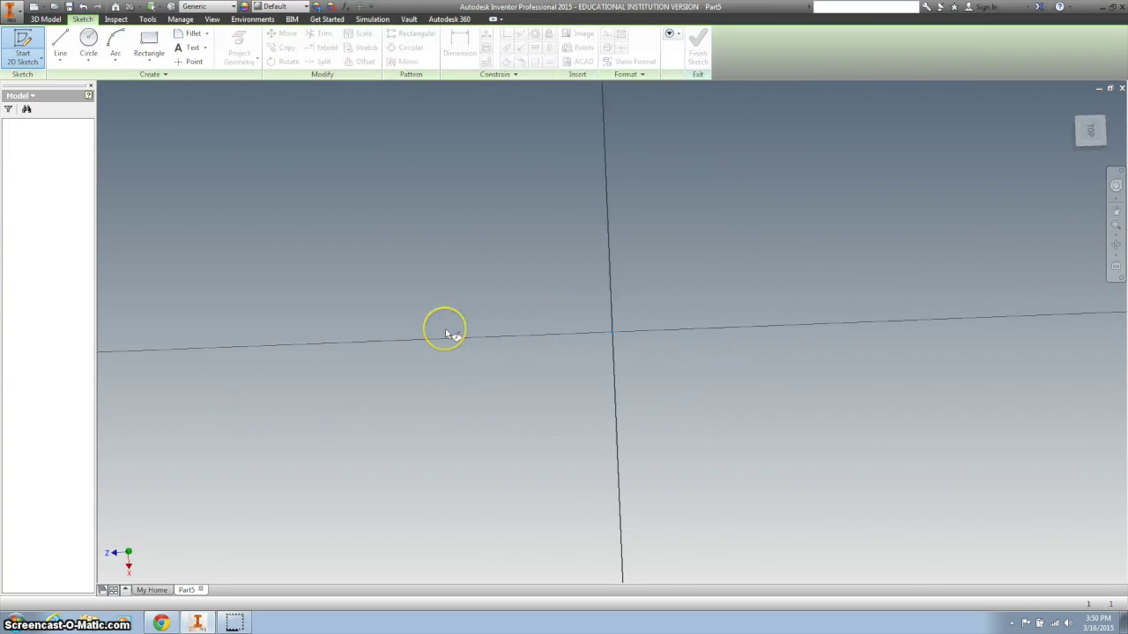
left_click(149, 43)
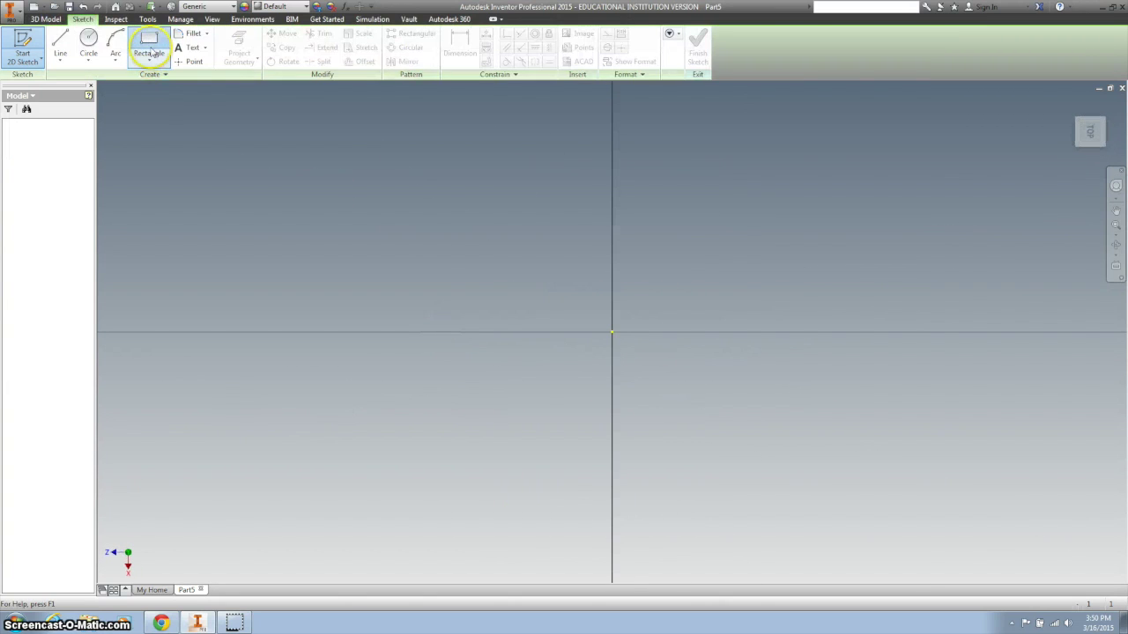
left_click(663, 296)
type("3.4")
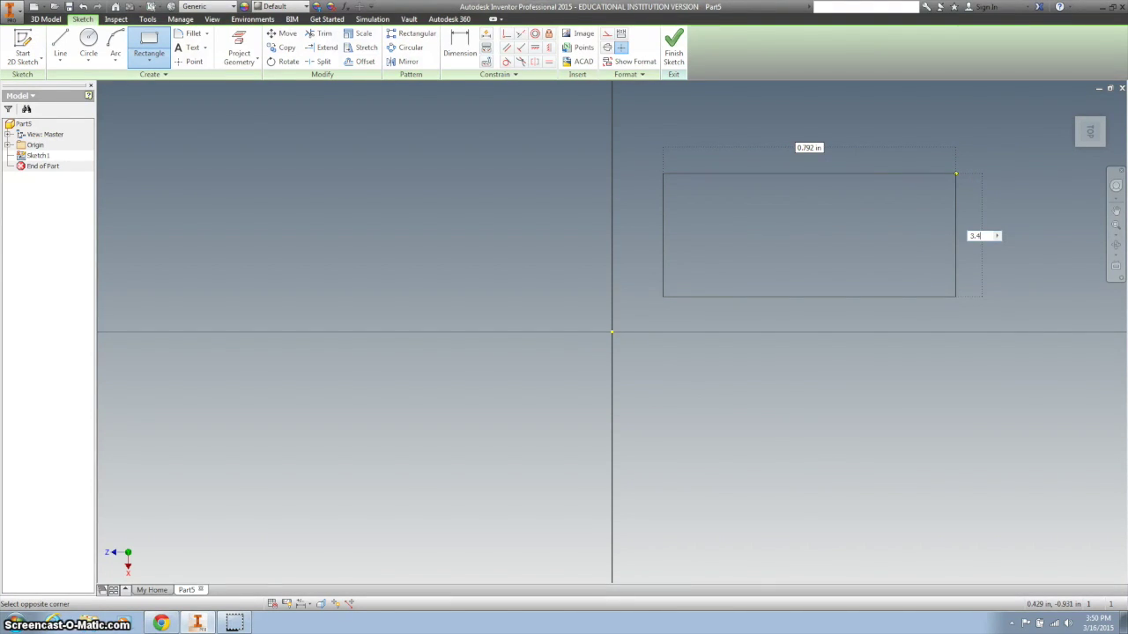
key("Tab")
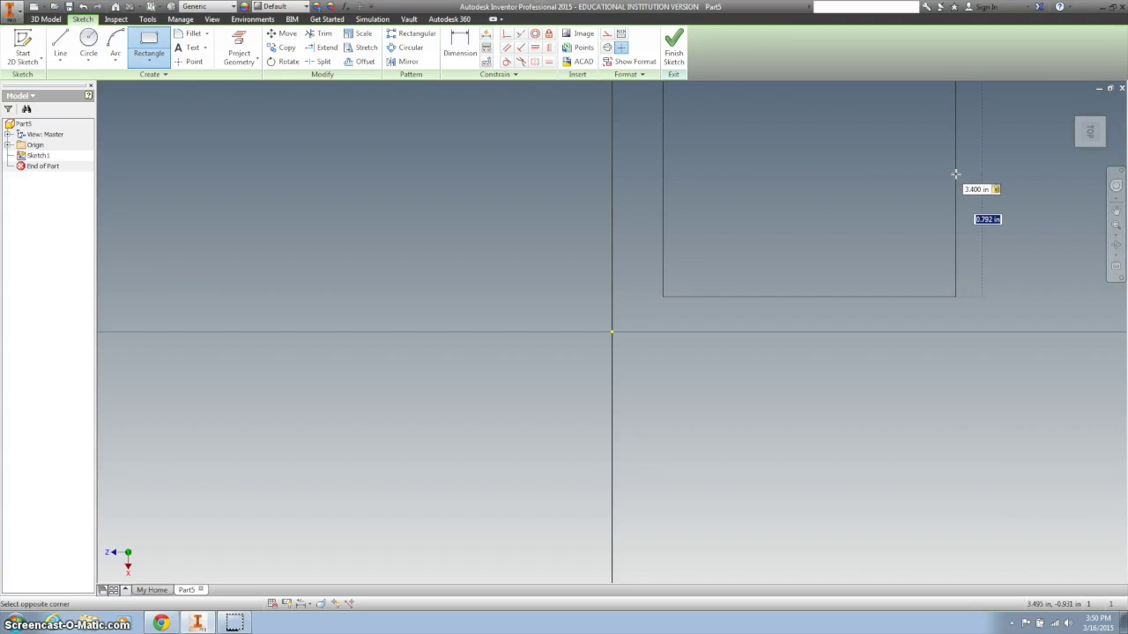
type("12")
key("Tab")
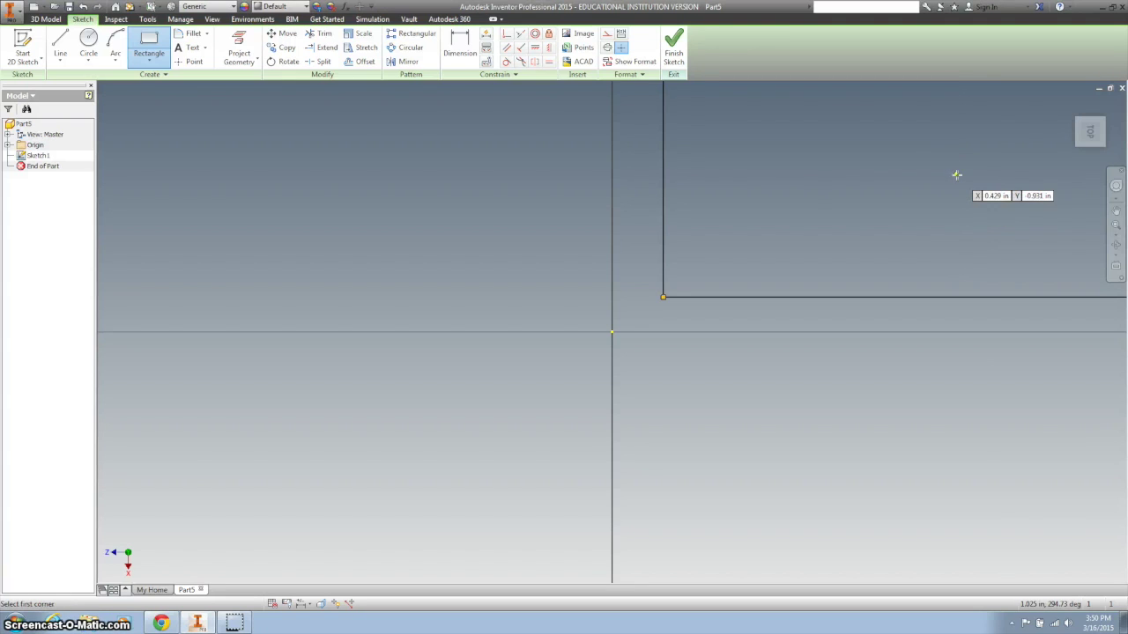
left_click(944, 178)
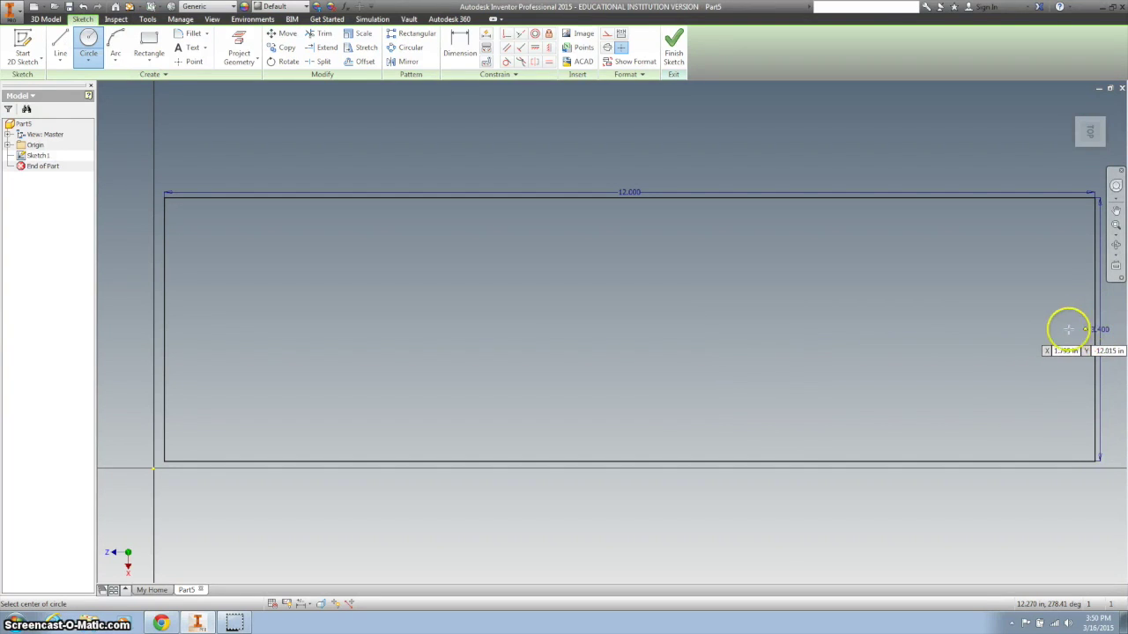
Place a 1.5 inch diameter circle near the rectangle's right end.
left_click(981, 330)
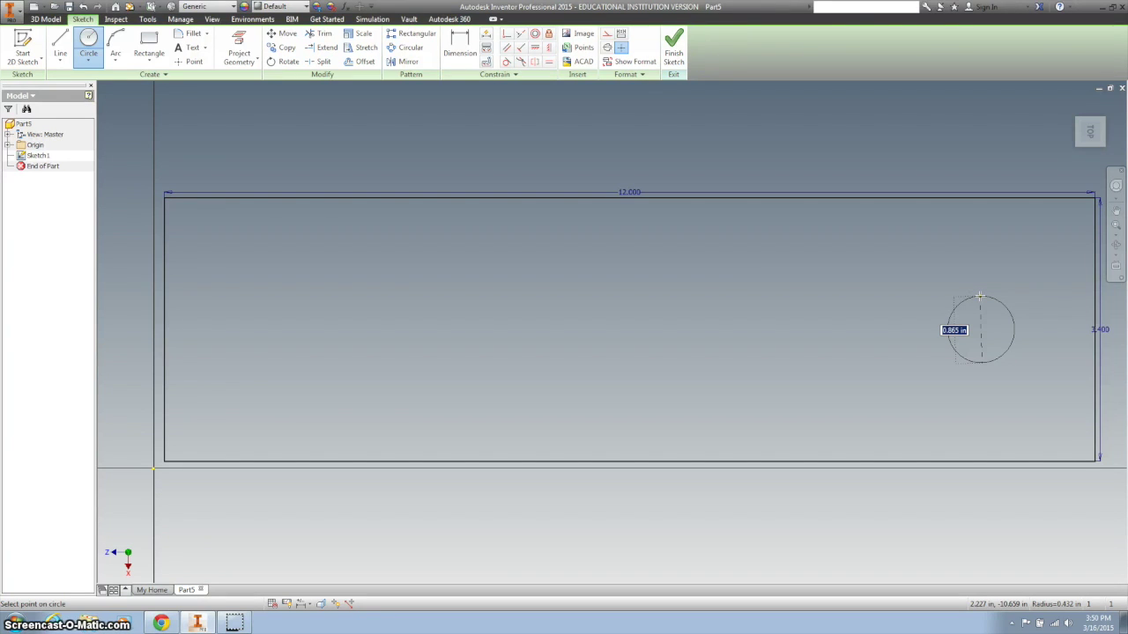
type(".75*2")
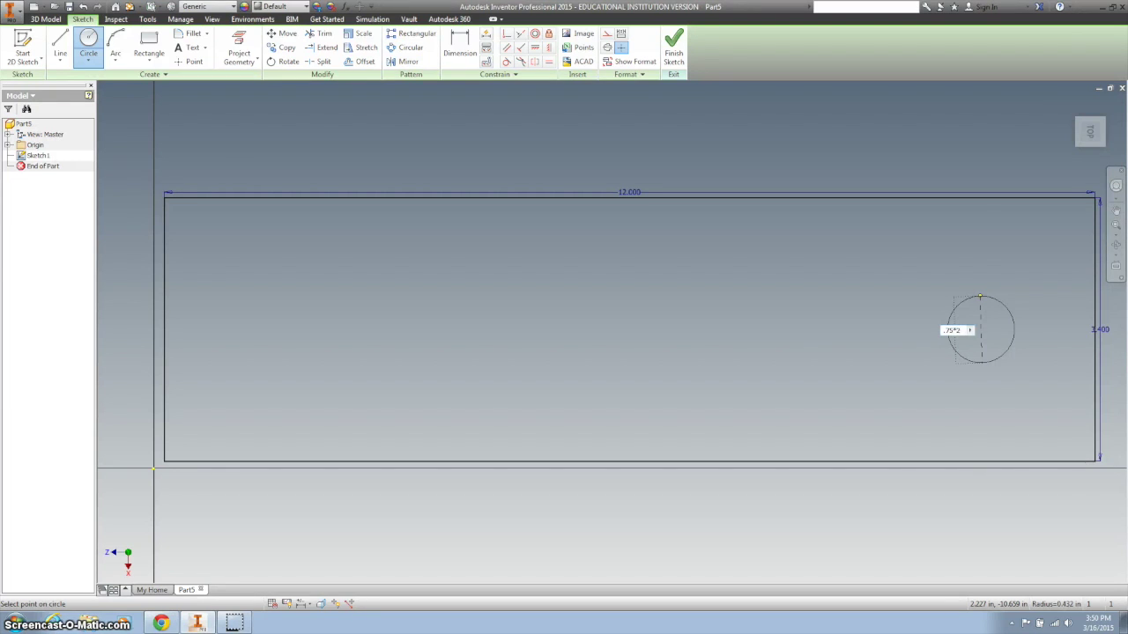
key("Return")
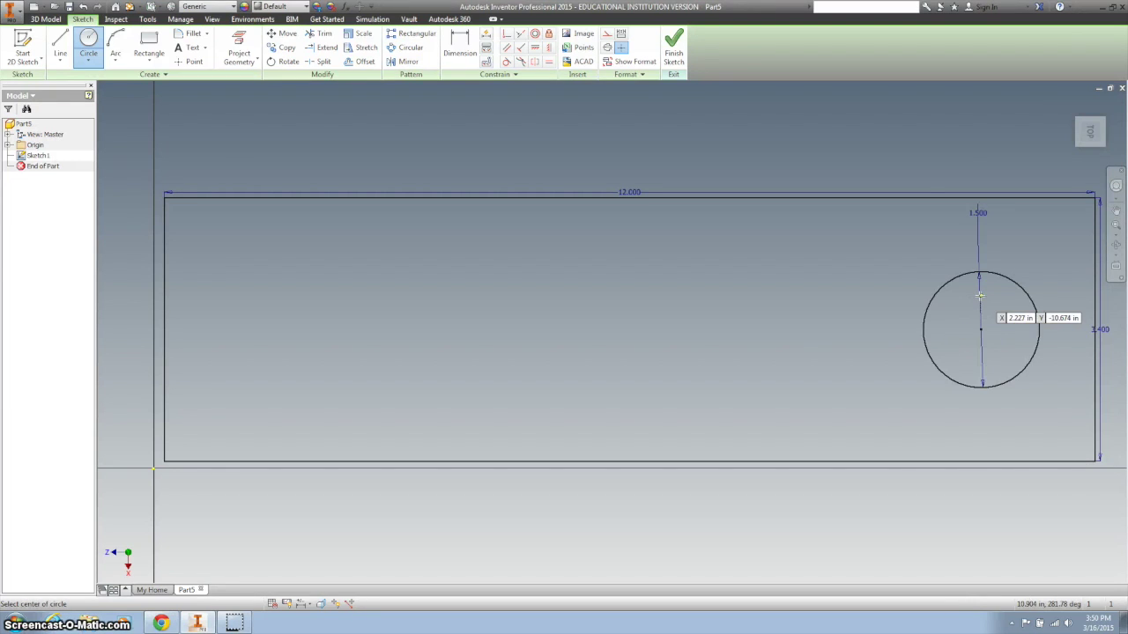
Dimension the circle centre 1.000 inch from the right edge and 1.700 inches below the top.
left_click(459, 44)
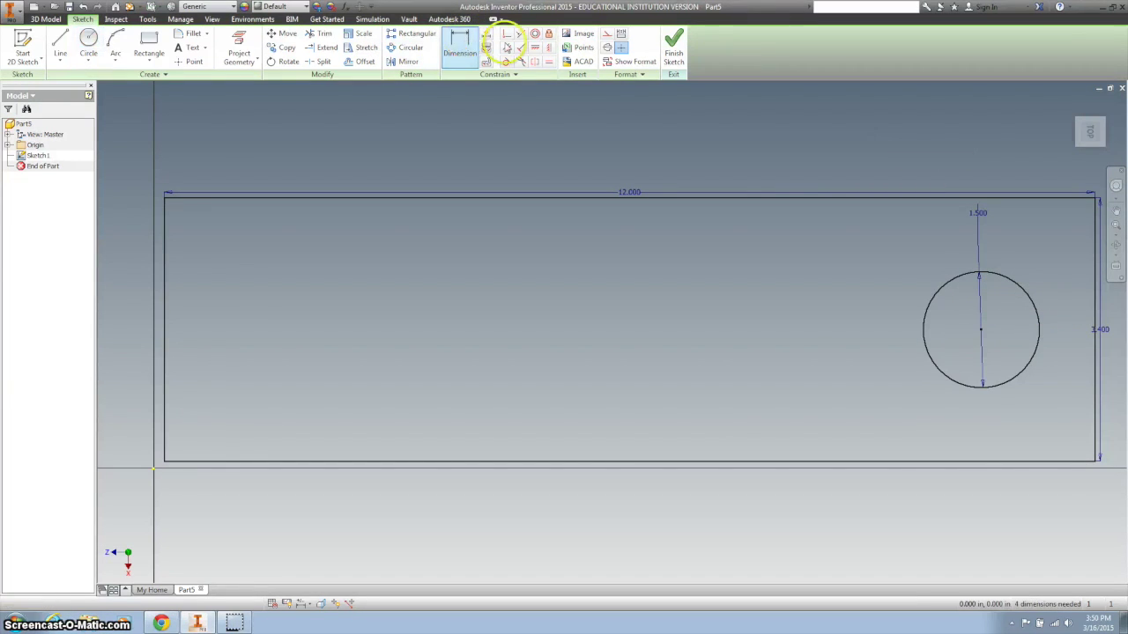
left_click(983, 333)
left_click(1076, 300)
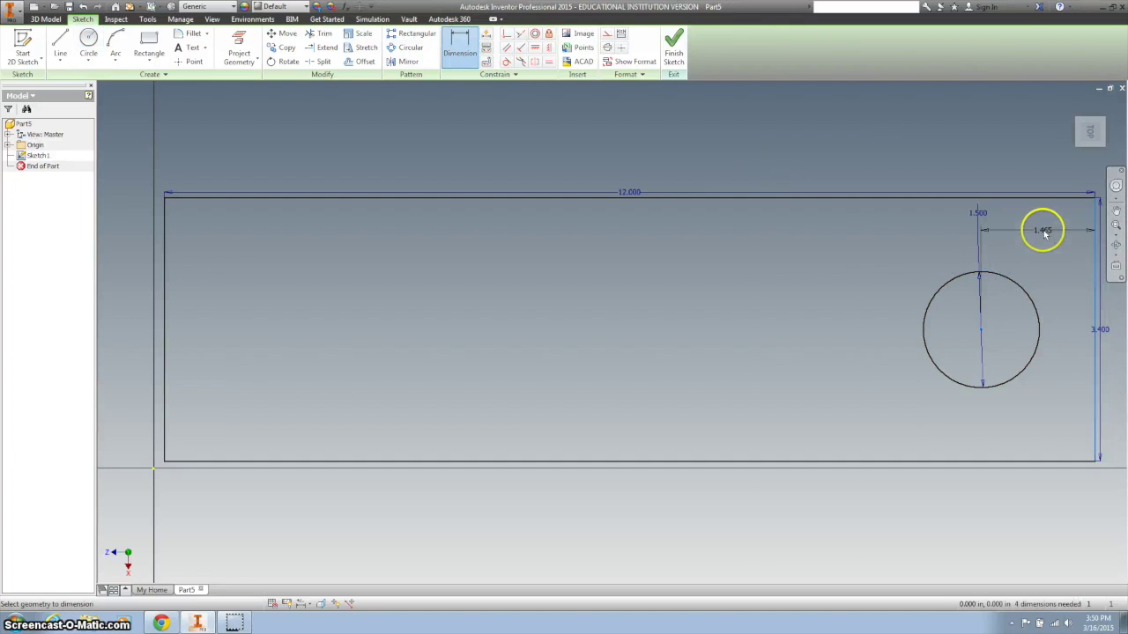
left_click(1043, 233)
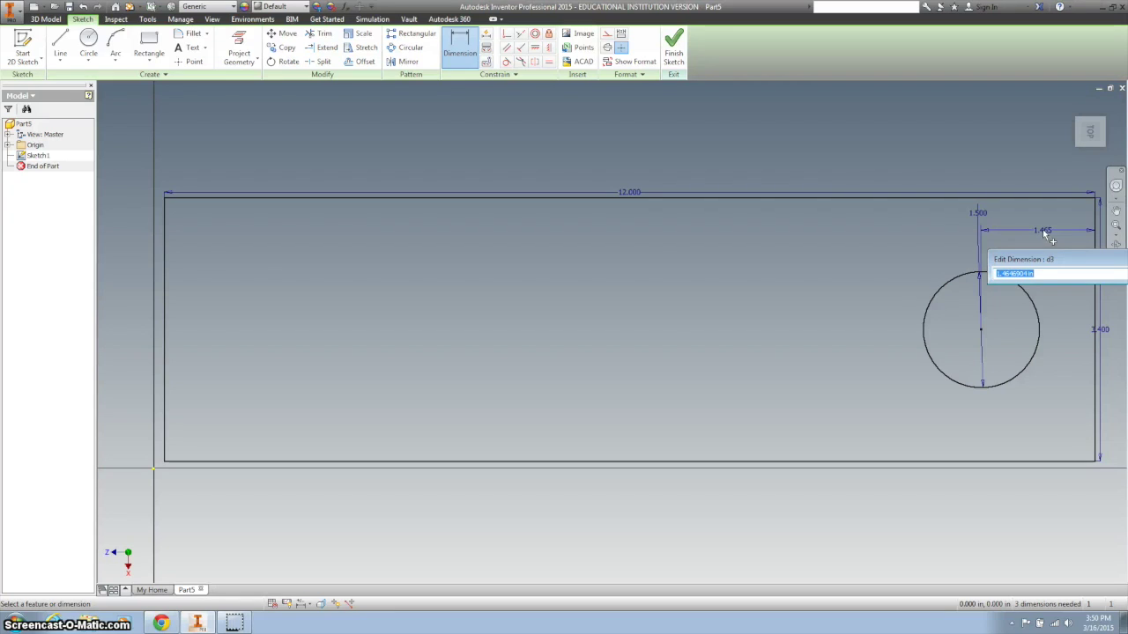
type("1")
key("Return")
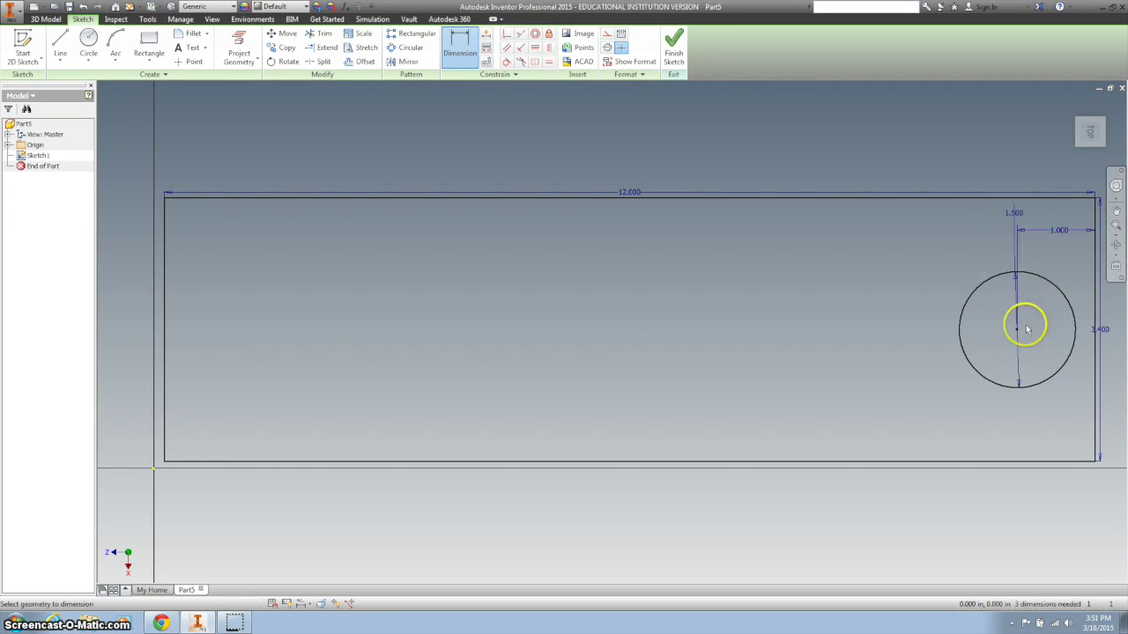
left_click(1018, 331)
left_click(985, 198)
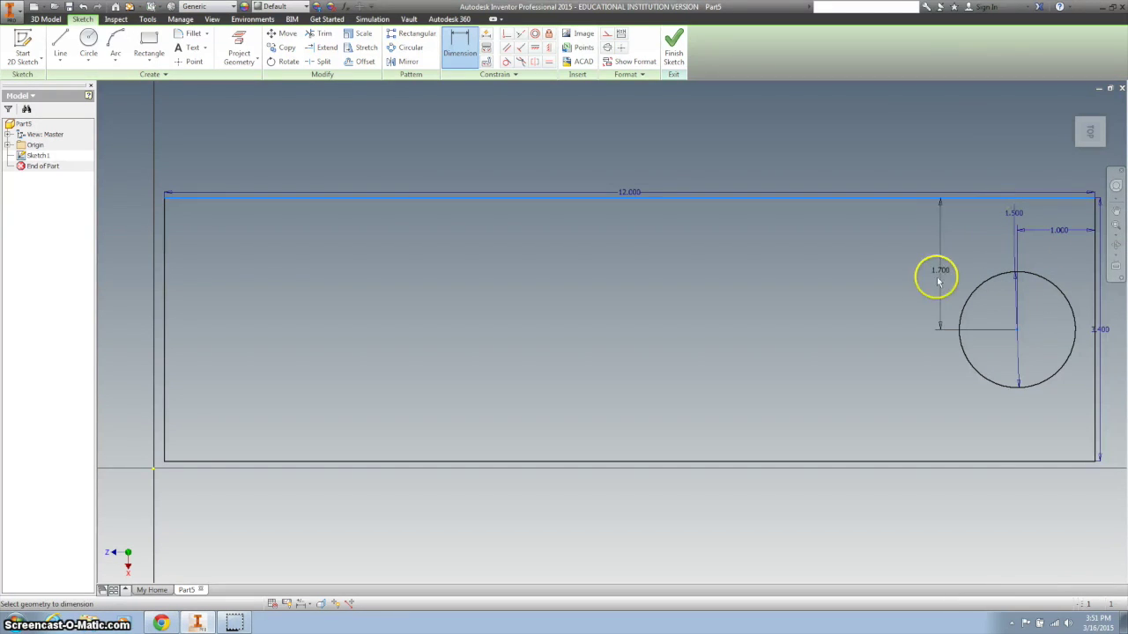
left_click(920, 272)
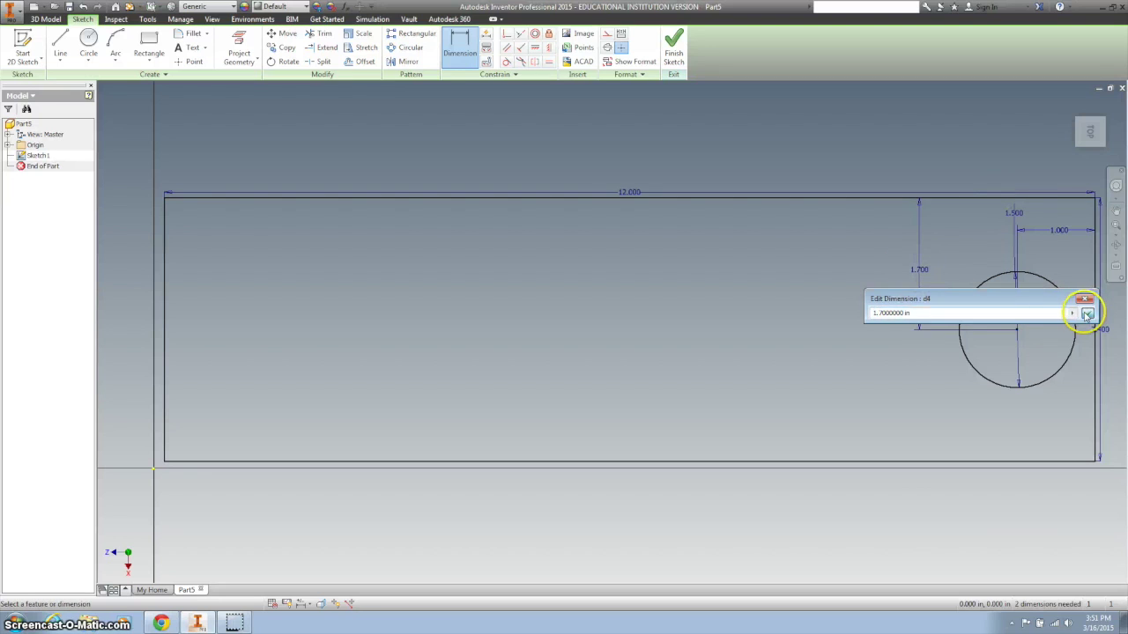
left_click(1083, 305)
middle_click_drag(936, 326, 732, 306)
Draw a 0.650-inch-tall rectangle from inside the circle to the plate's right edge.
left_click(149, 45)
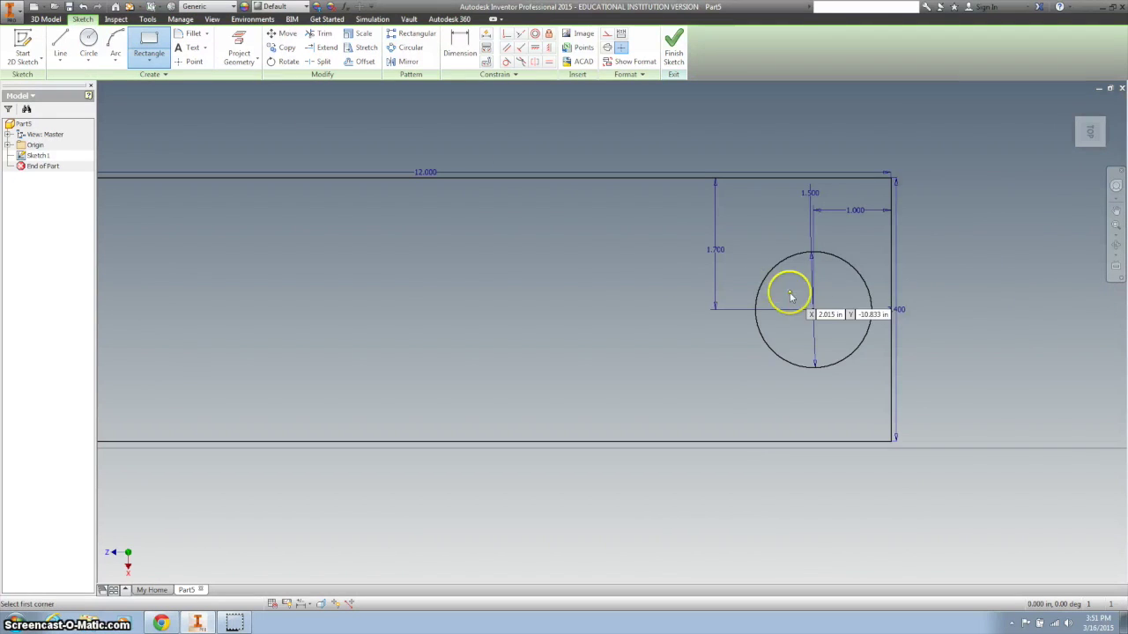
left_click(853, 280)
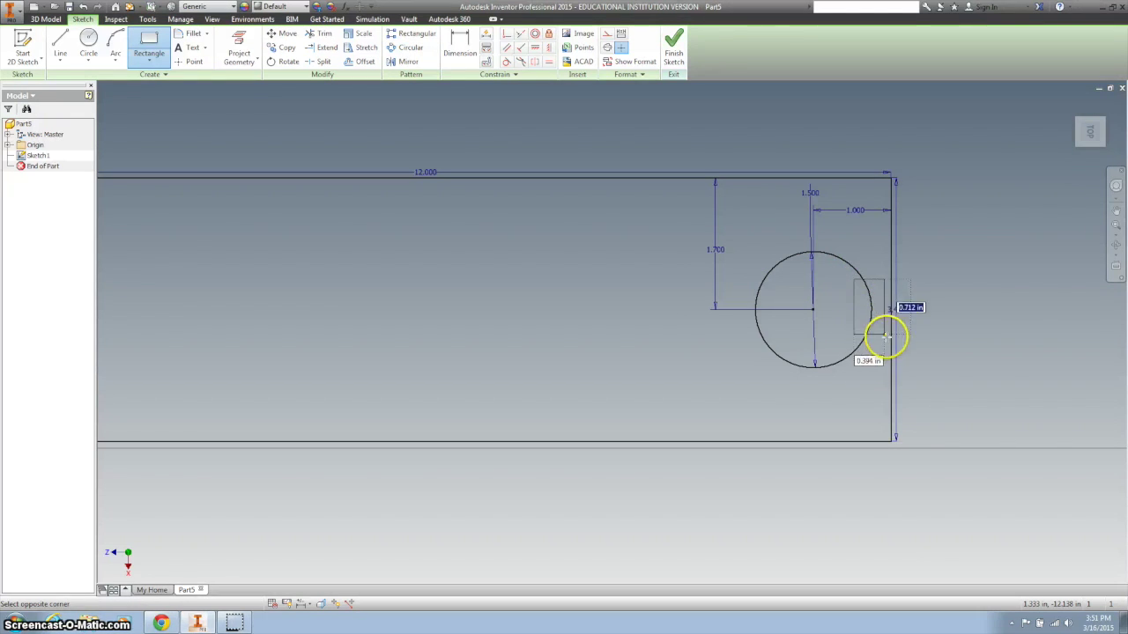
left_click(891, 346)
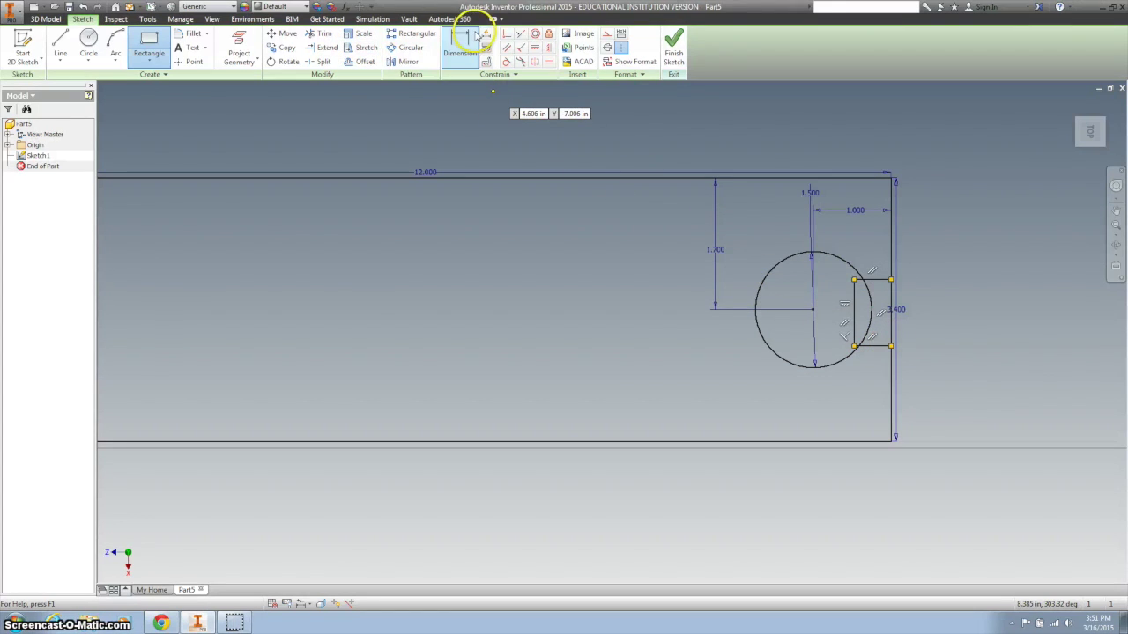
key("d")
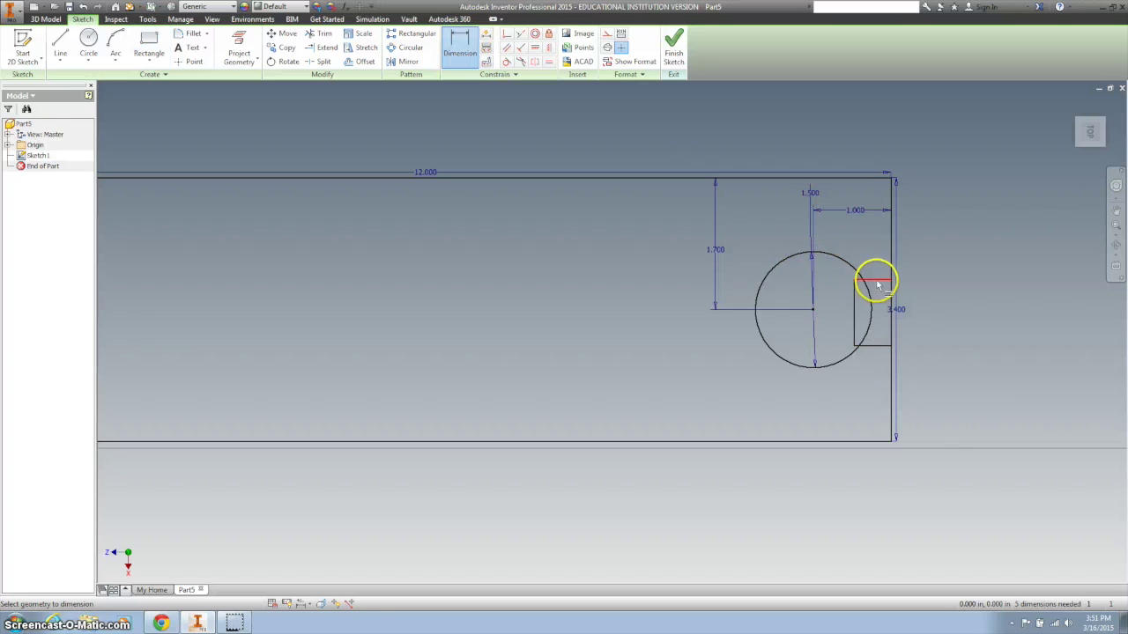
left_click(873, 281)
left_click(870, 345)
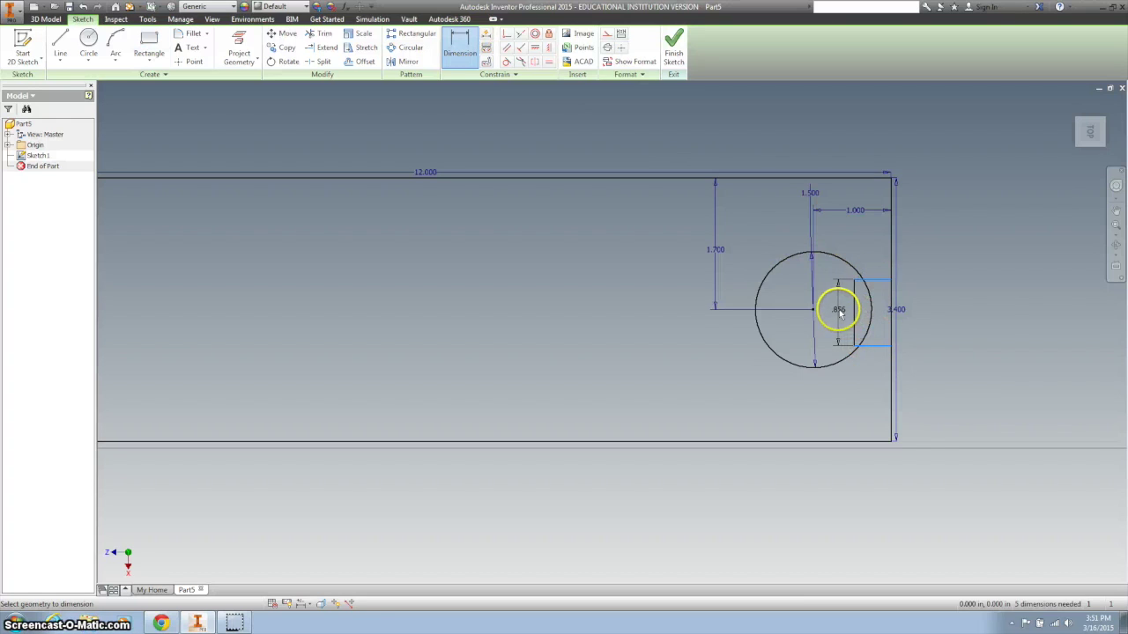
left_click(839, 312)
type(".65")
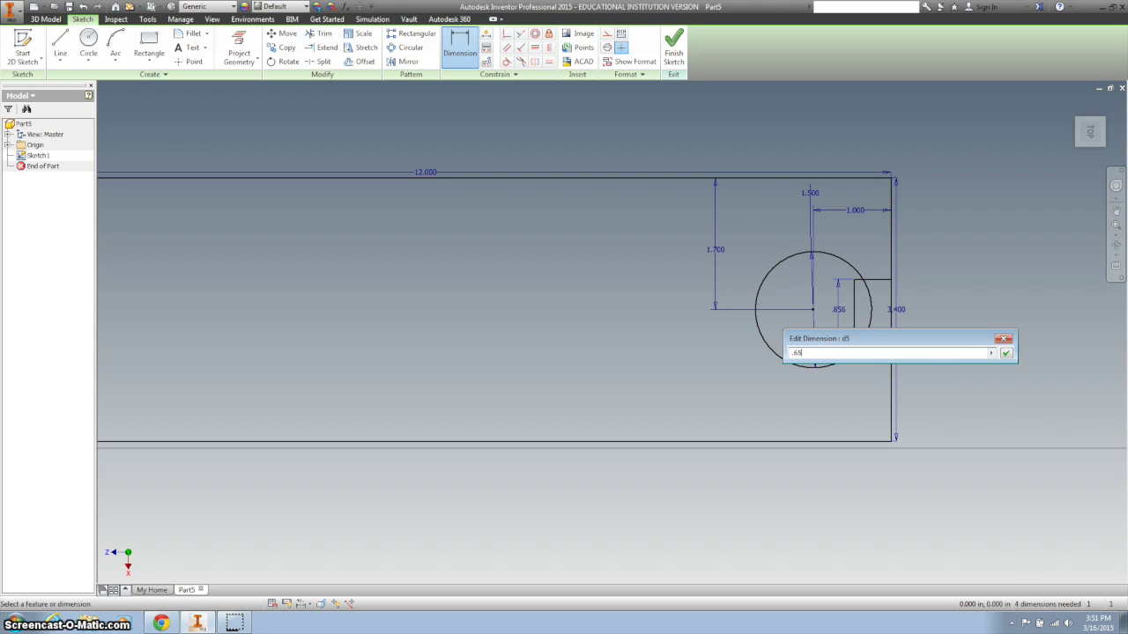
key("Return")
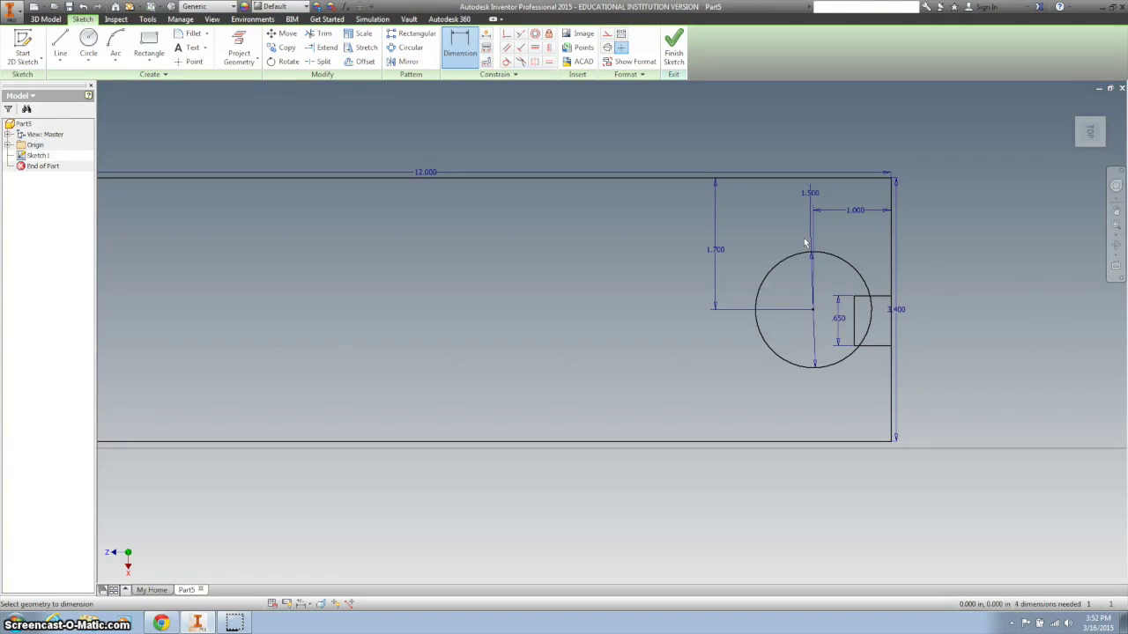
left_click(60, 43)
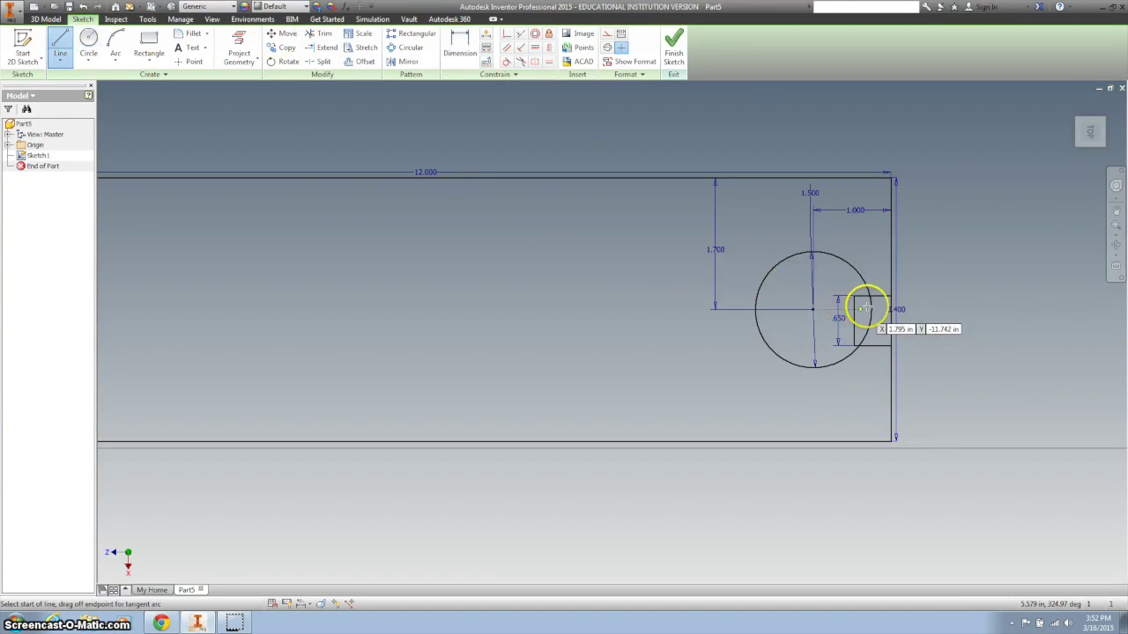
Draw a construction line from the circle centre past the right edge.
left_click(811, 309)
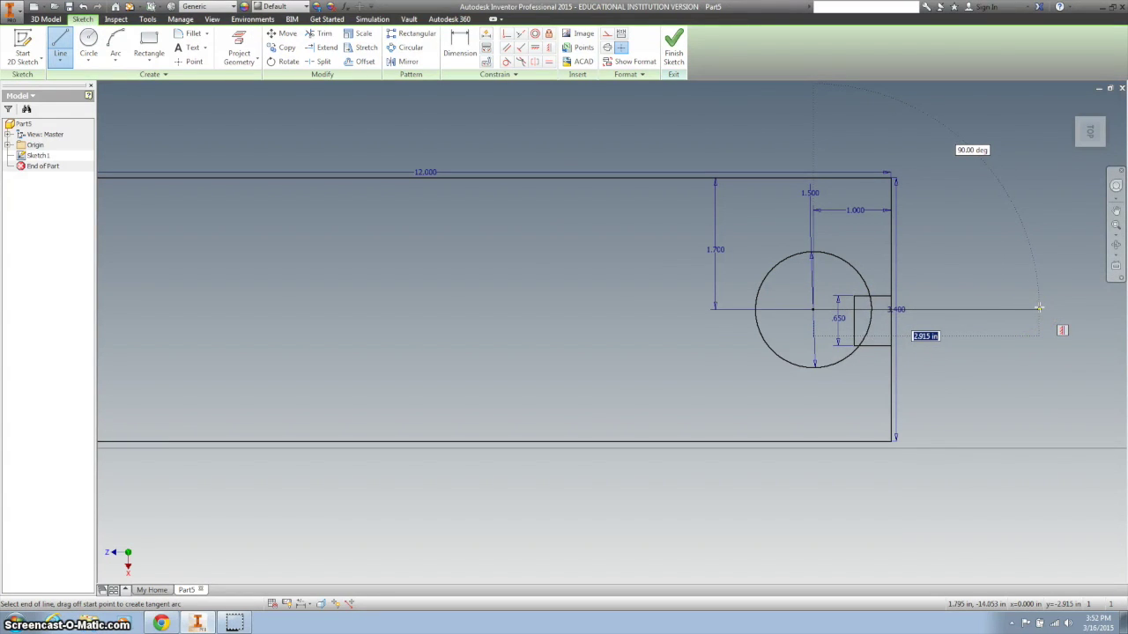
left_click(606, 33)
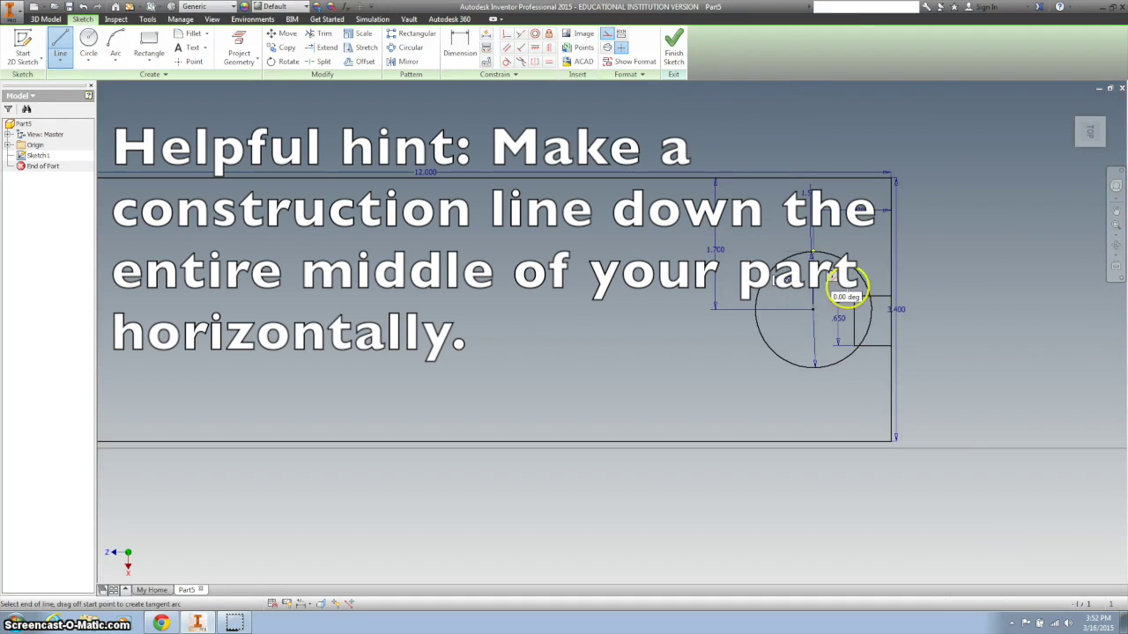
left_click(941, 308)
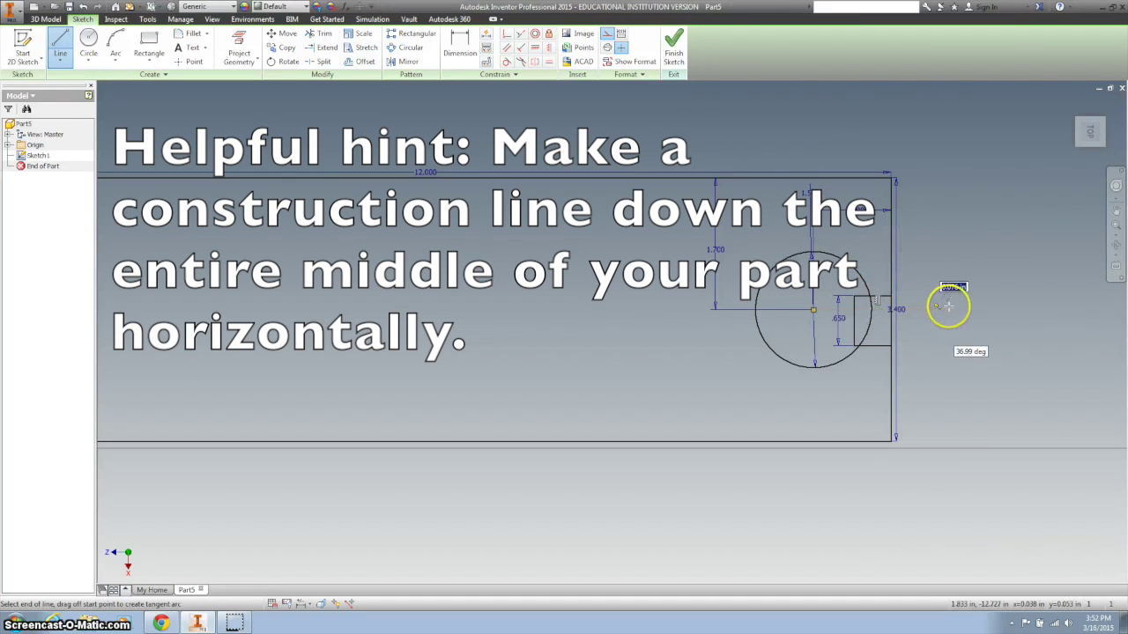
key("Escape")
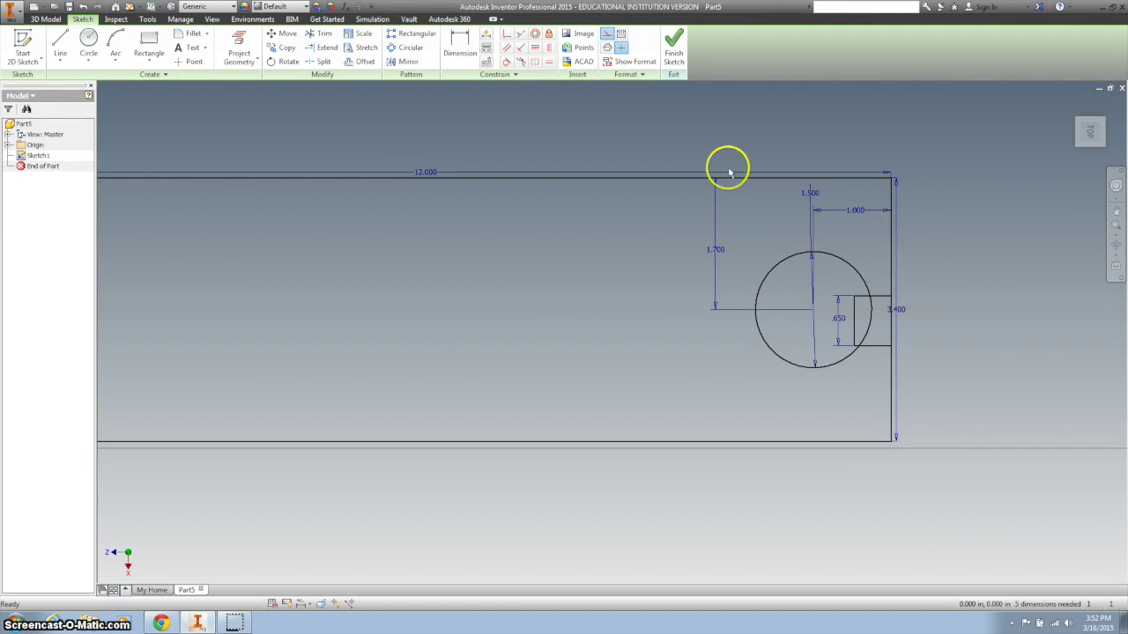
Centre the small rectangle on the construction line with a -.65/2 (0.325 inch) offset dimension.
left_click(458, 39)
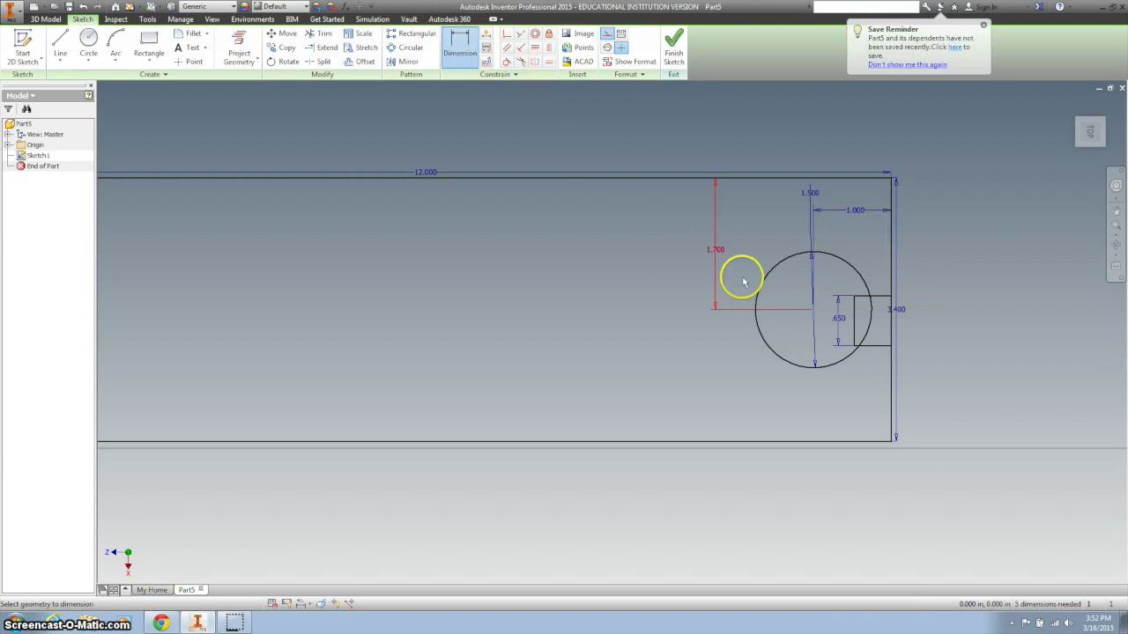
left_click(881, 299)
left_click(929, 300)
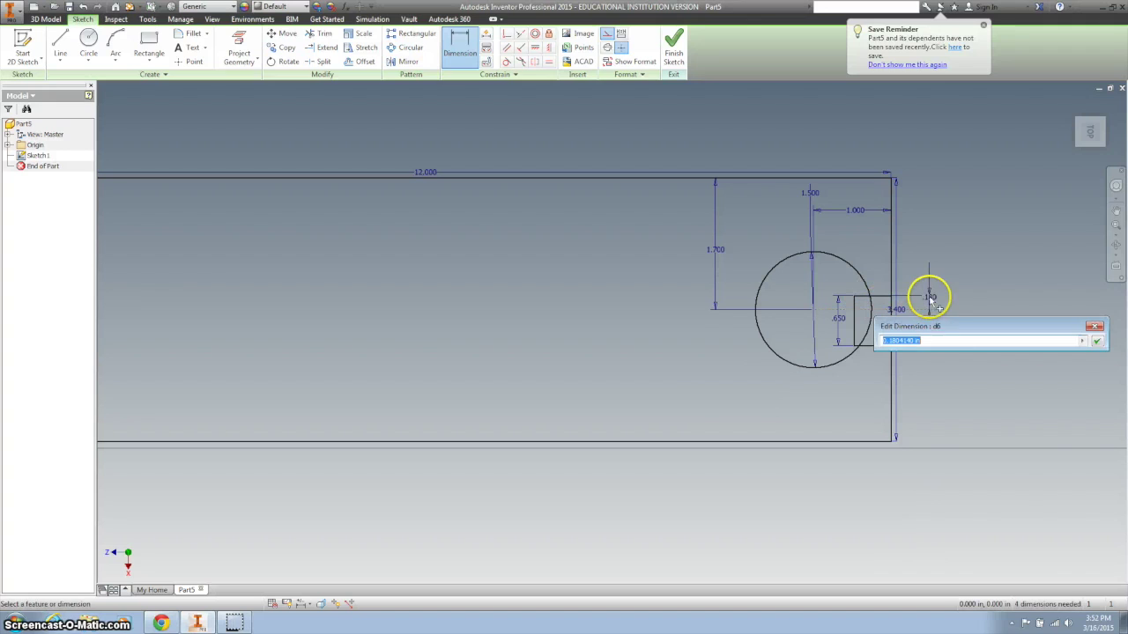
type("-d5/2")
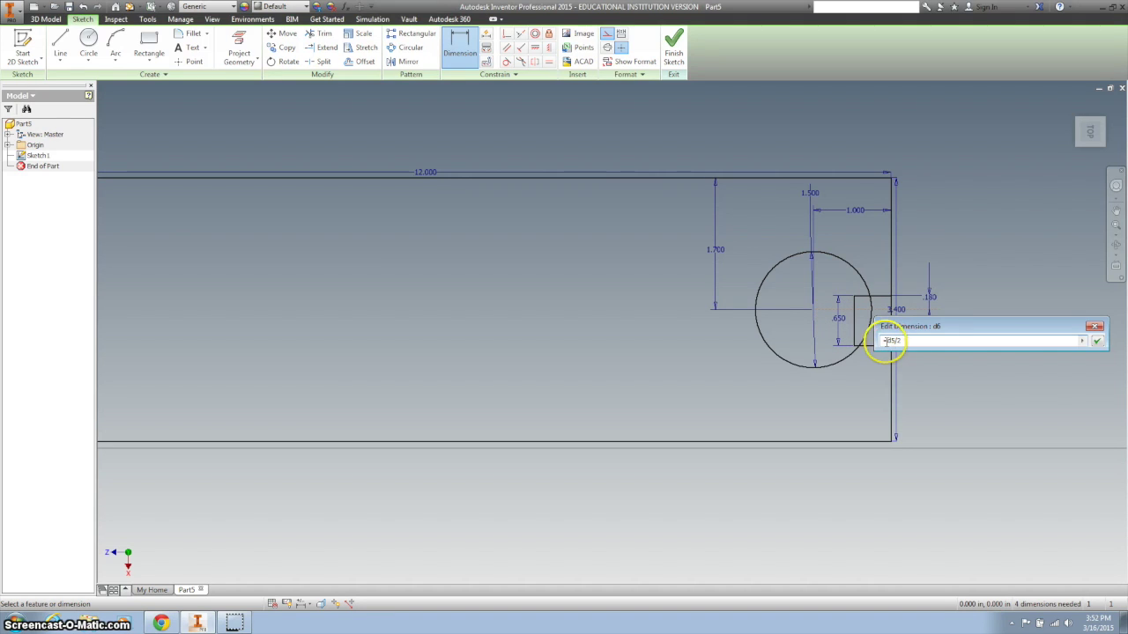
key("Return")
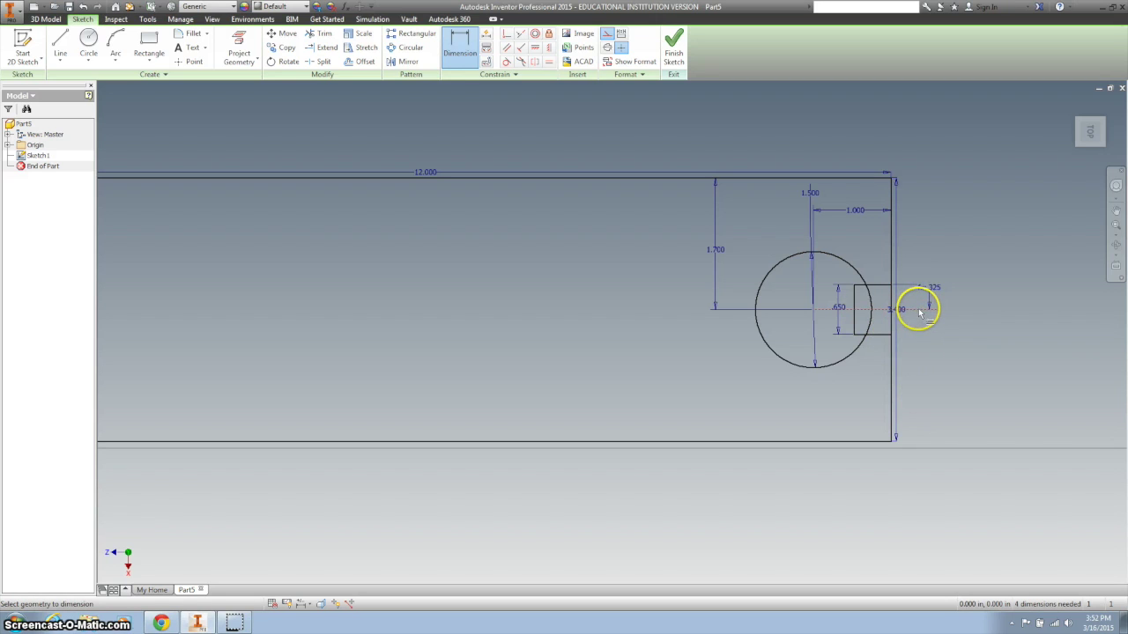
left_click_drag(886, 308, 802, 303)
Trim away the rectangle edge and circle arc inside the notch neck.
left_click(319, 34)
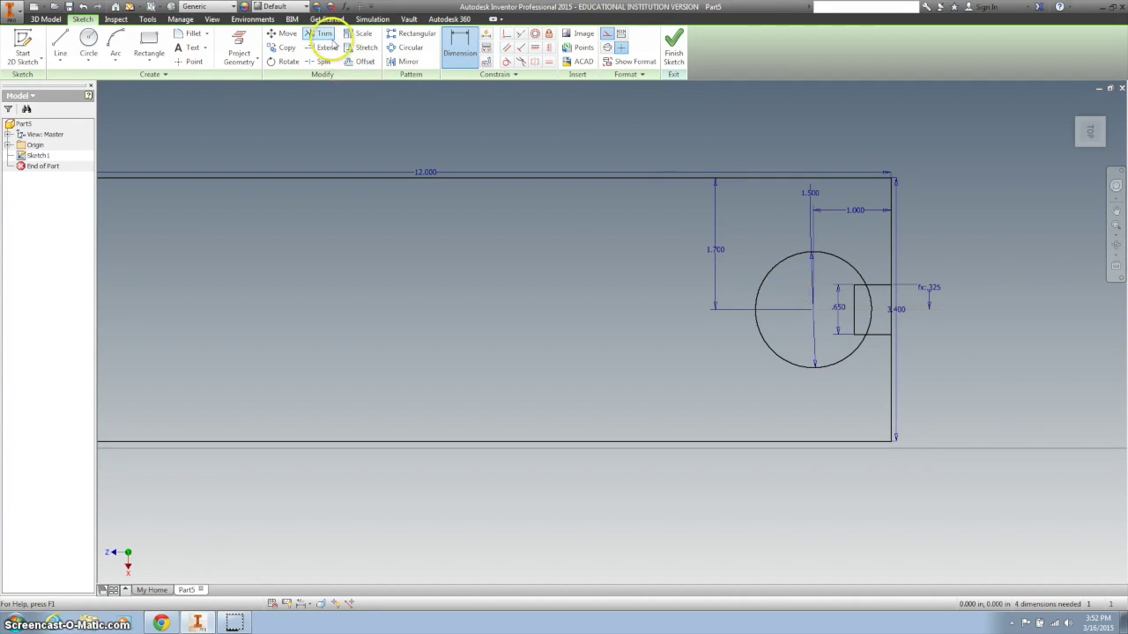
left_click(854, 324)
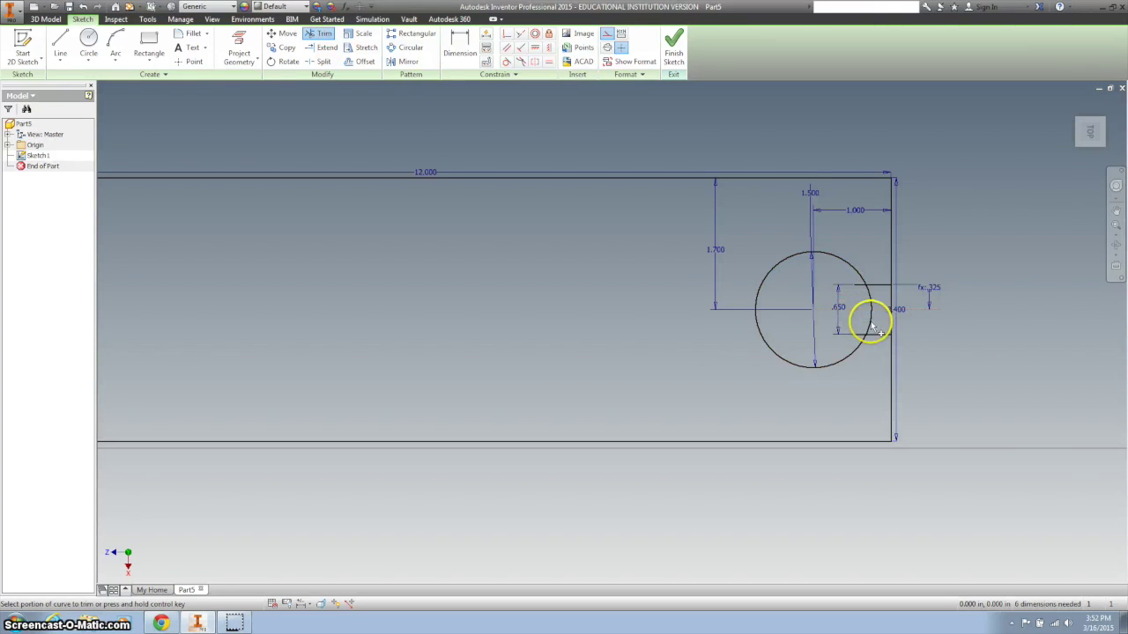
left_click_drag(866, 284, 868, 322)
key("Escape")
scroll(868, 295, "down", 5)
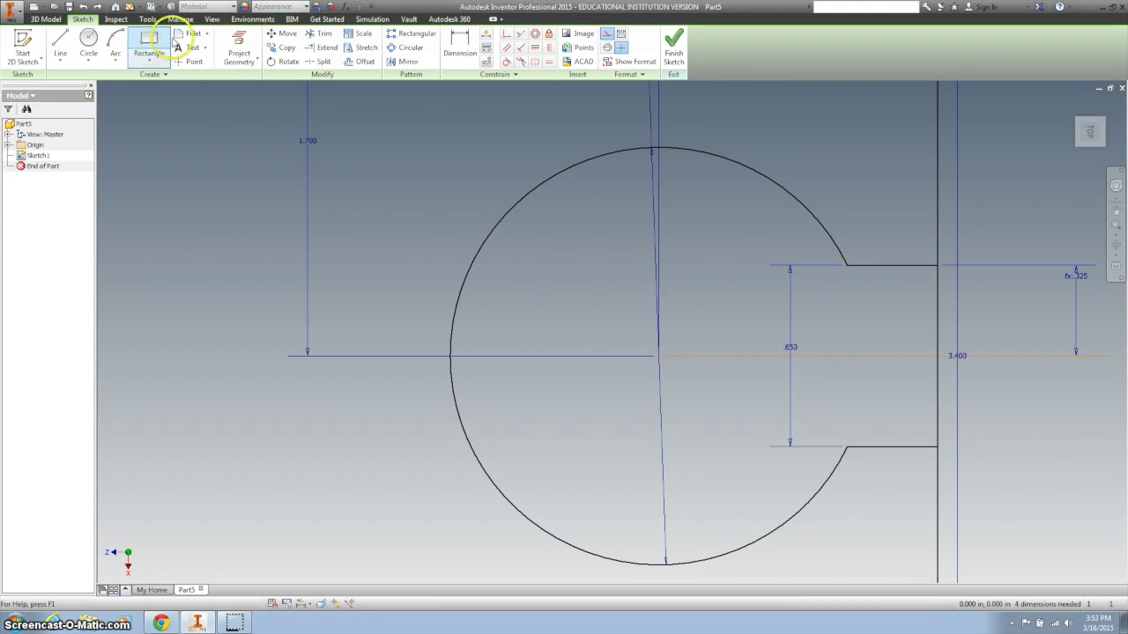
Fillet both corners where the circle meets the neck at 0.190 inch.
left_click(190, 33)
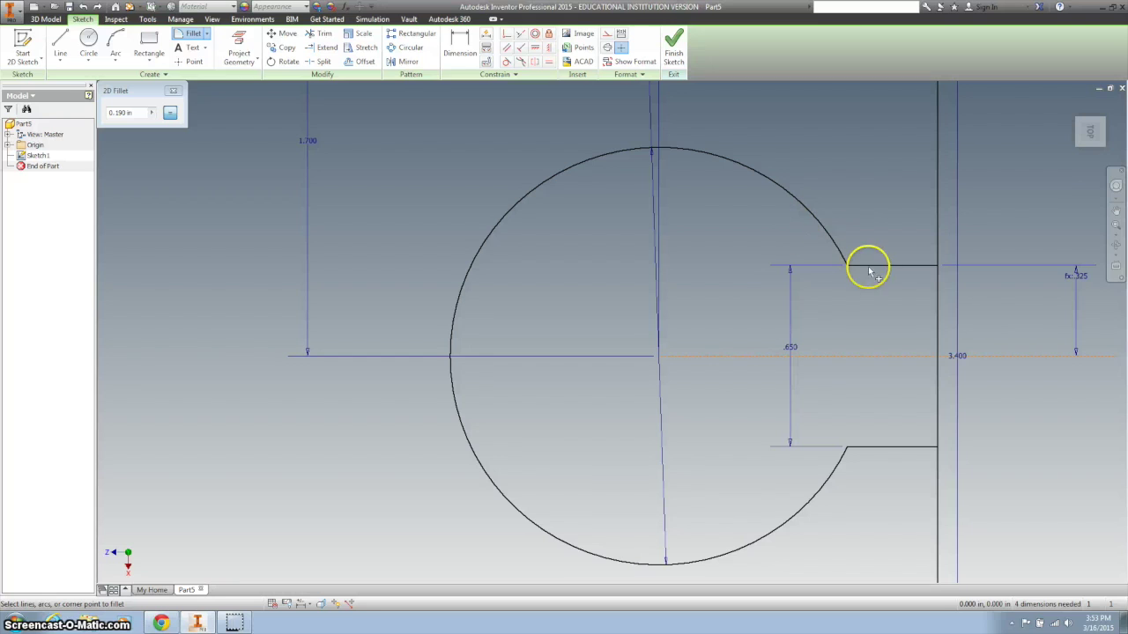
left_click(840, 254)
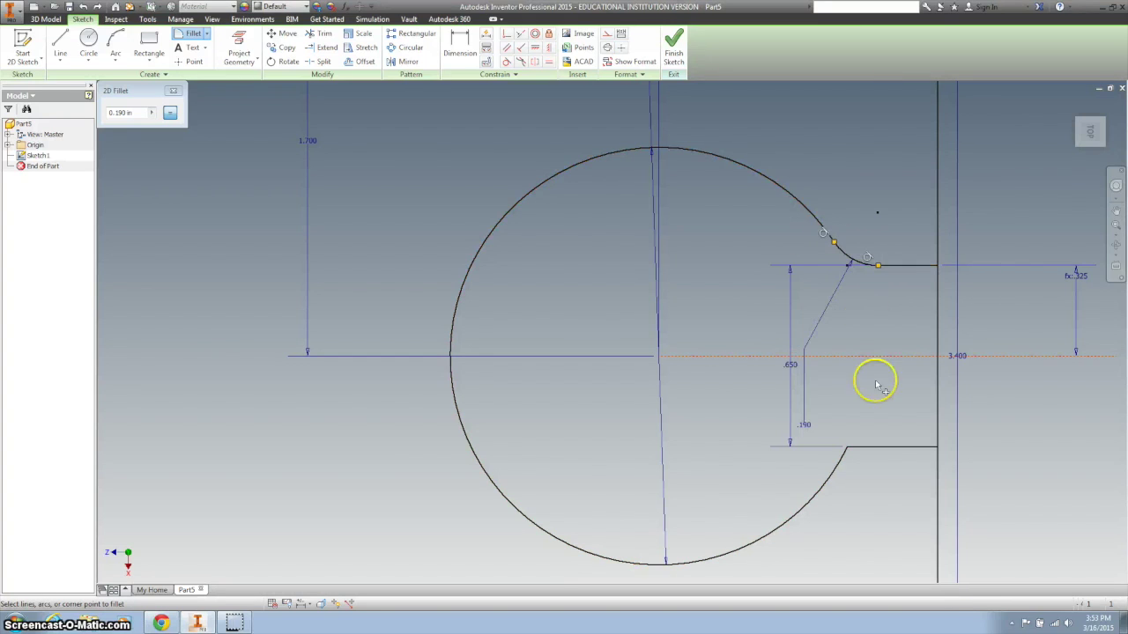
left_click(838, 473)
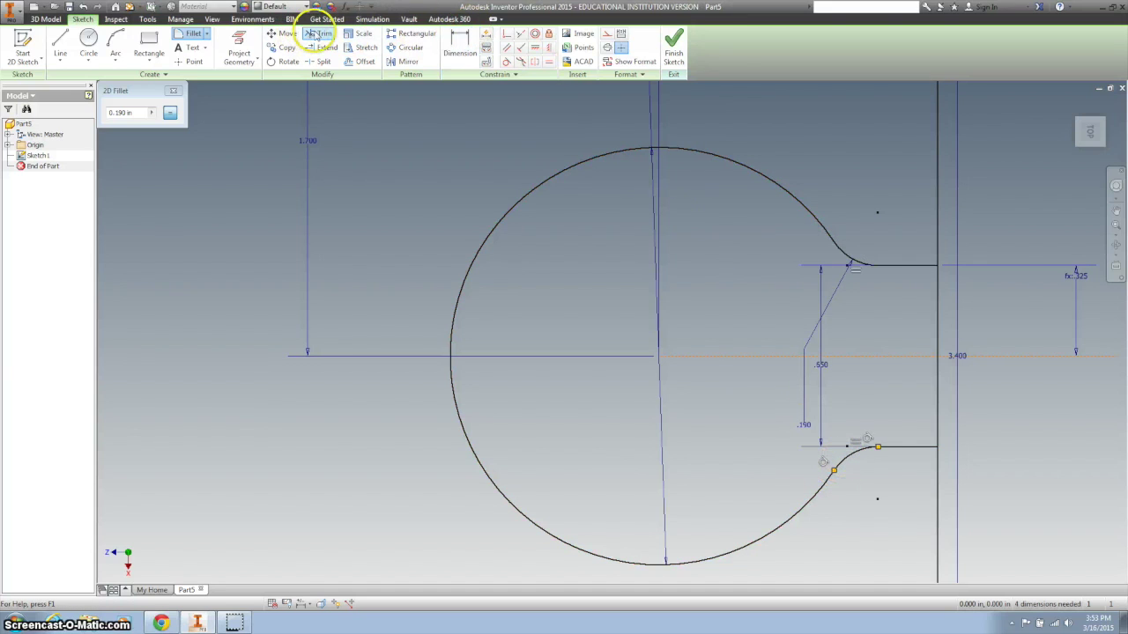
Trim the plate's right edge out of the notch opening.
left_click(317, 34)
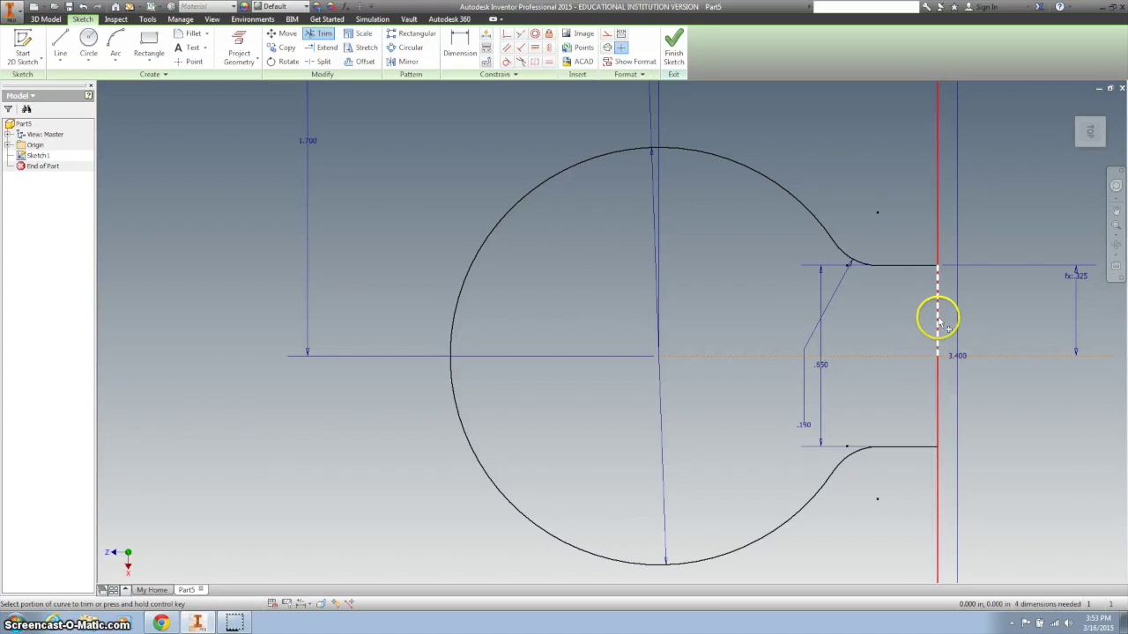
left_click(946, 362)
left_click(936, 396)
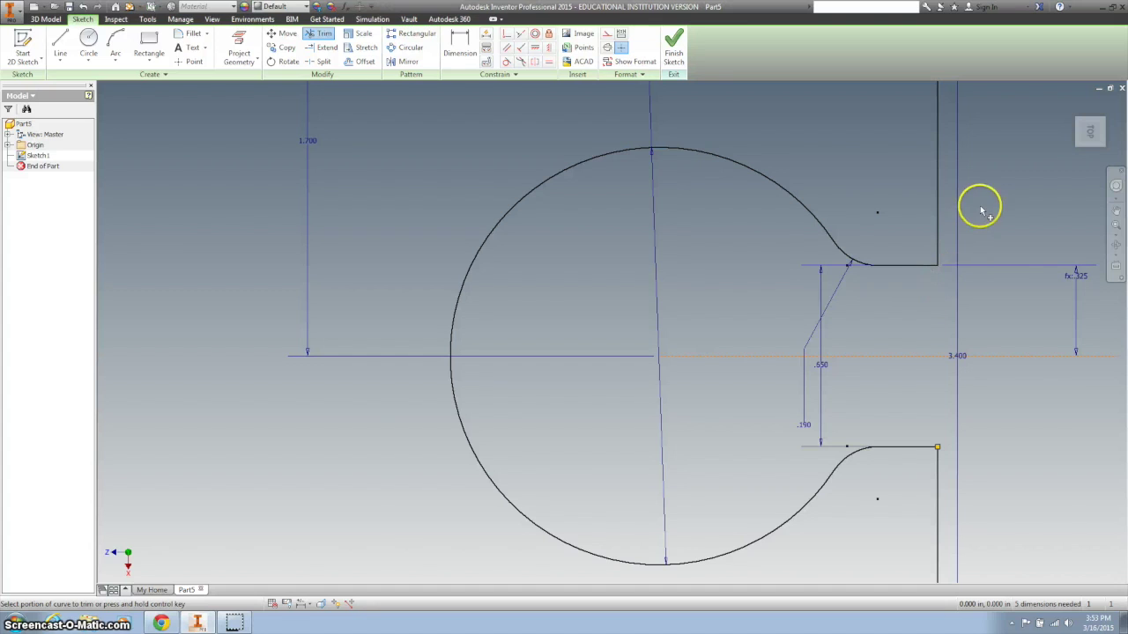
Return to the home view and rotate the top view so the plate lies horizontally.
mouse_move(1090, 132)
left_click(1073, 106)
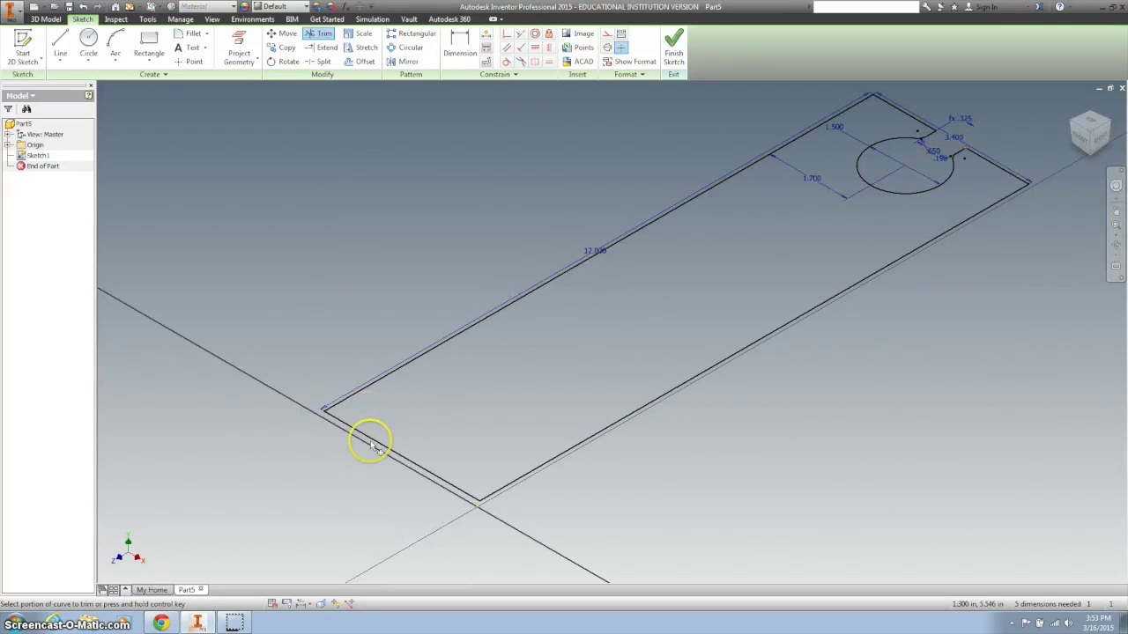
left_click(1092, 123)
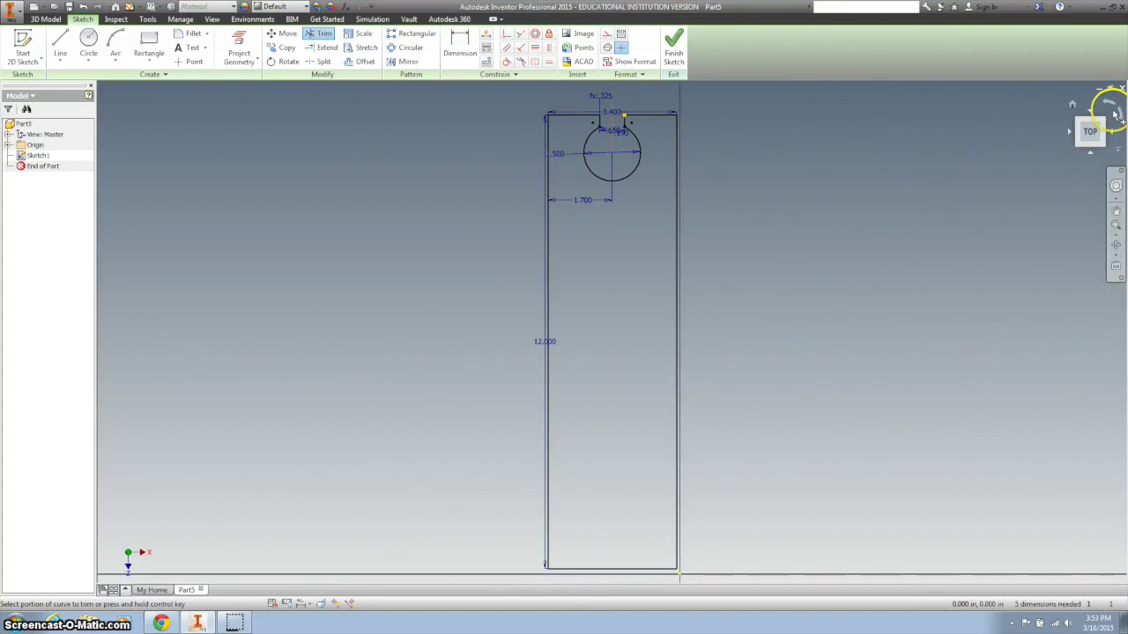
left_click(1092, 132)
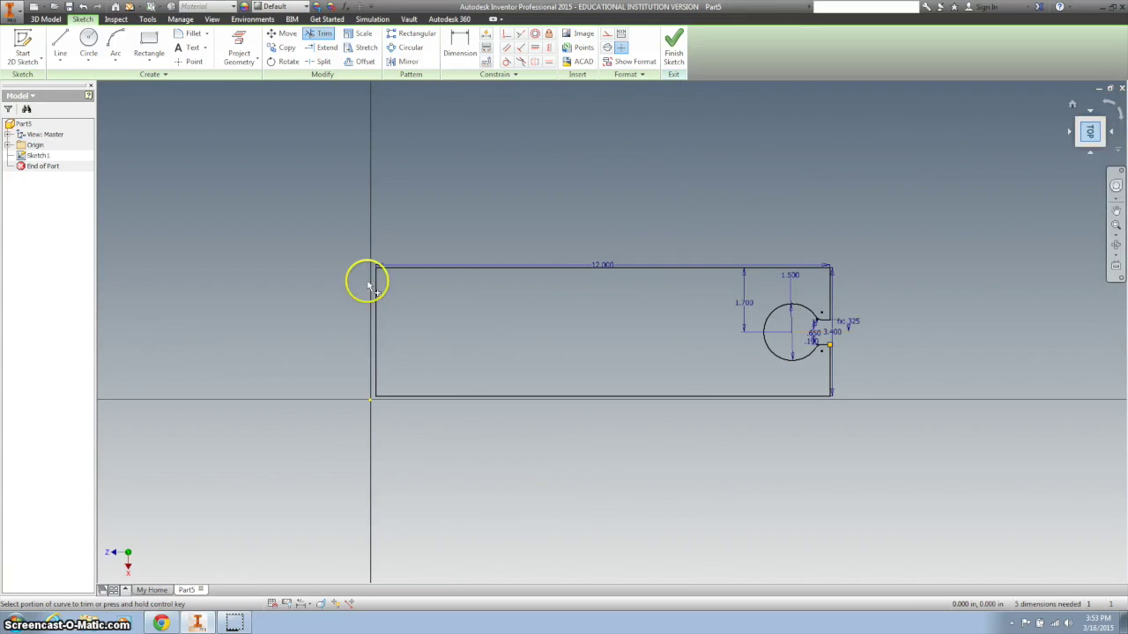
left_click(88, 37)
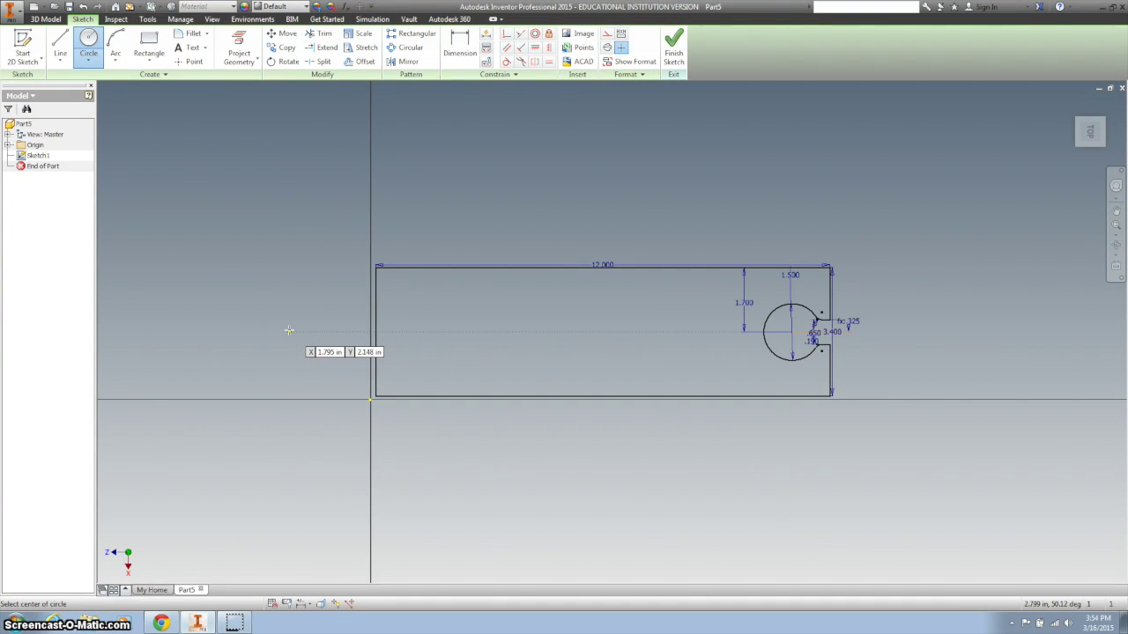
Place a circle left of the plate and set its diameter to 1.400 inches.
left_click(289, 331)
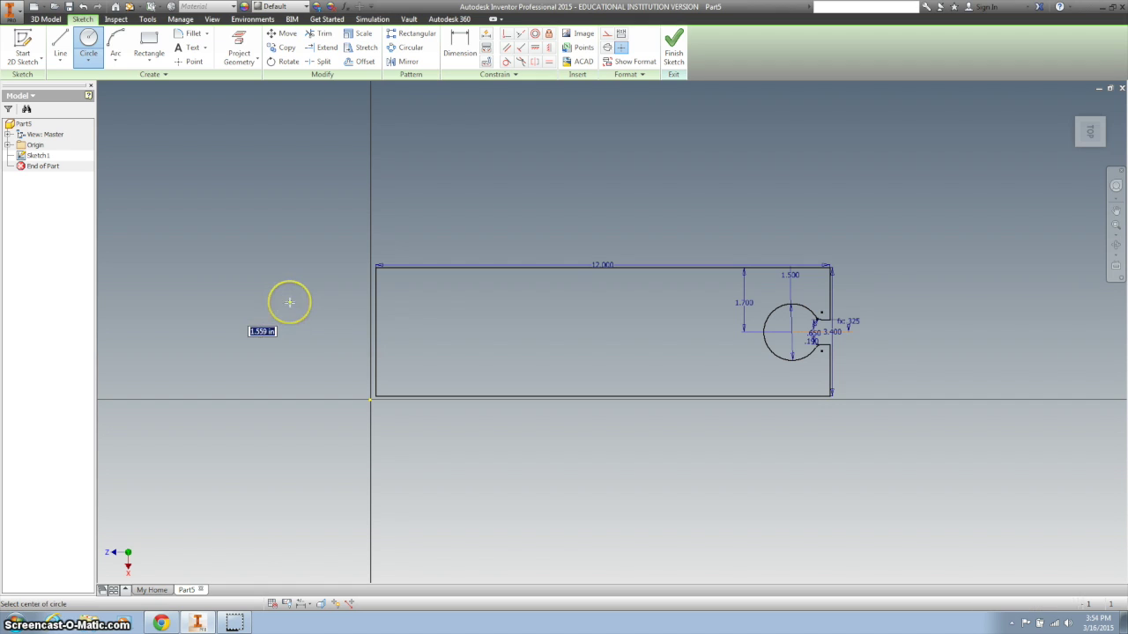
left_click(459, 44)
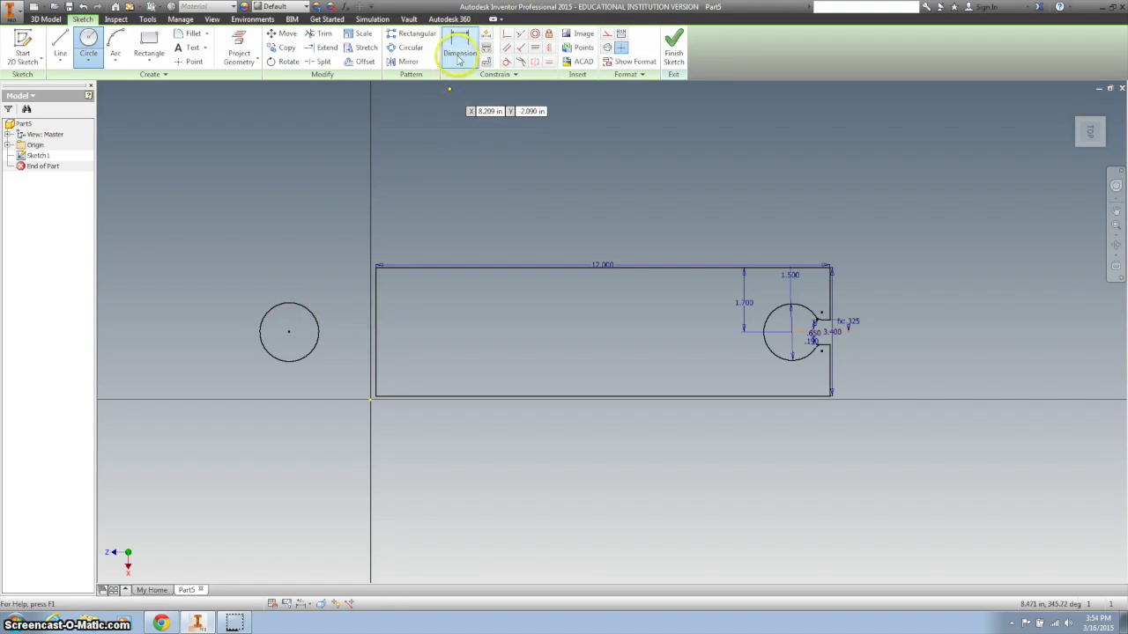
left_click(274, 305)
left_click(272, 272)
type(".7*2")
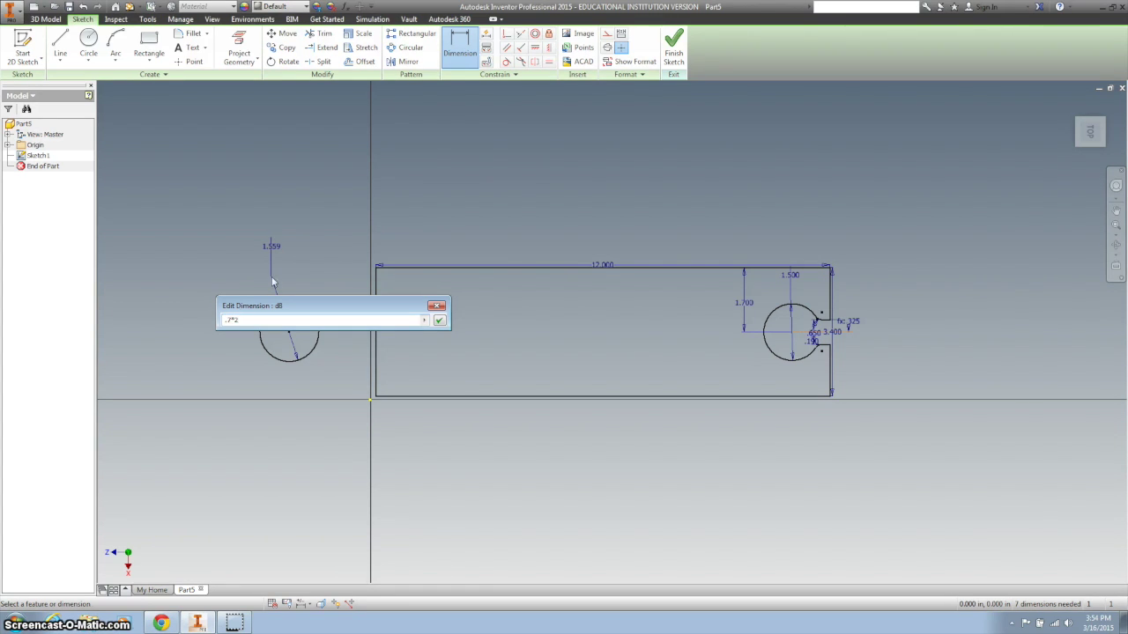
key("Return")
left_click(316, 177)
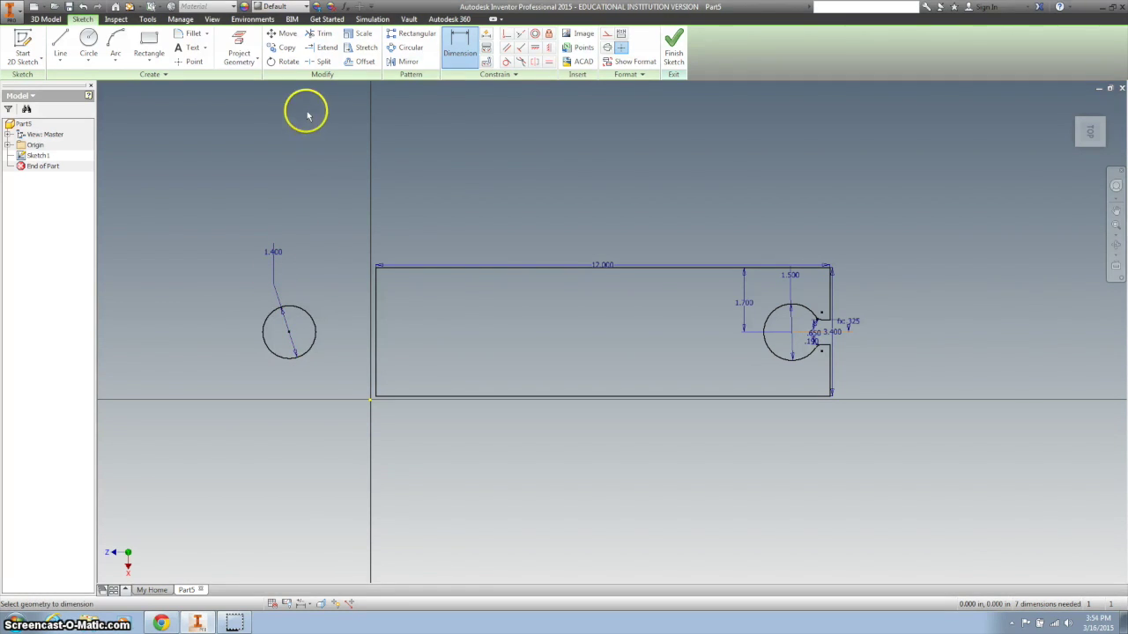
Dimension the circle 1.000 inch from the plate's left edge and 1.700 inches above the bottom.
left_click(289, 324)
left_click(376, 320)
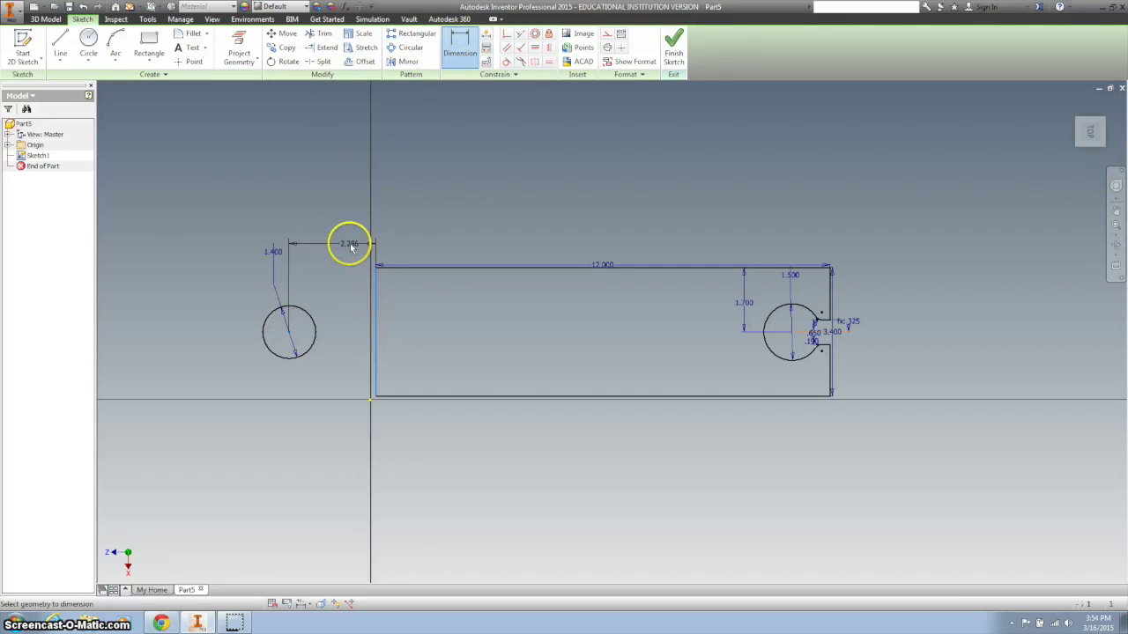
left_click(344, 230)
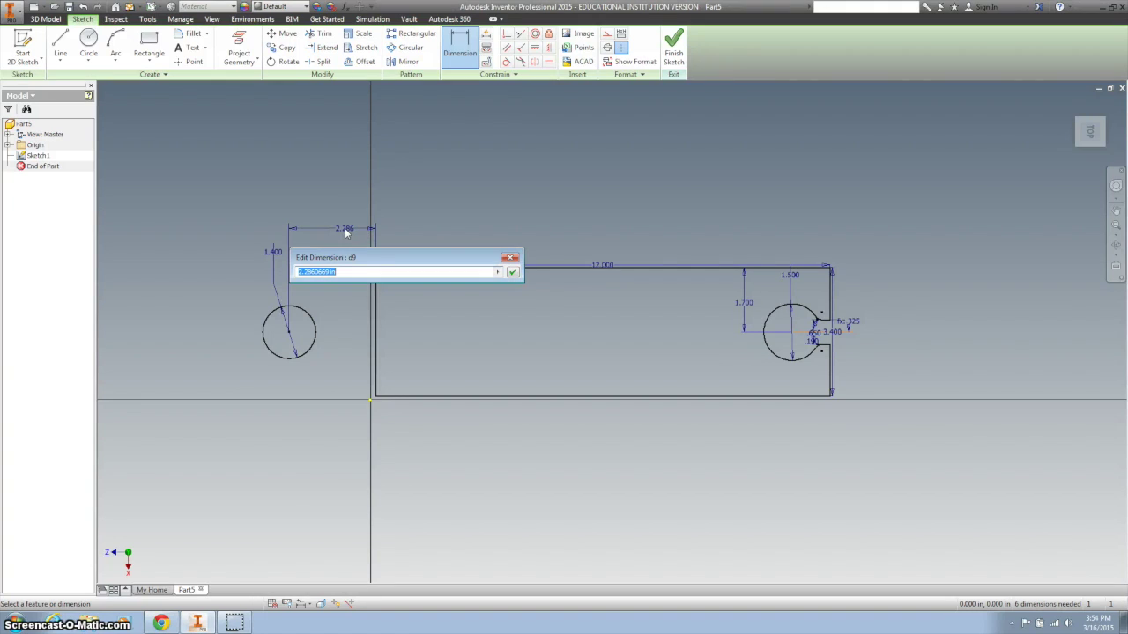
key("Return")
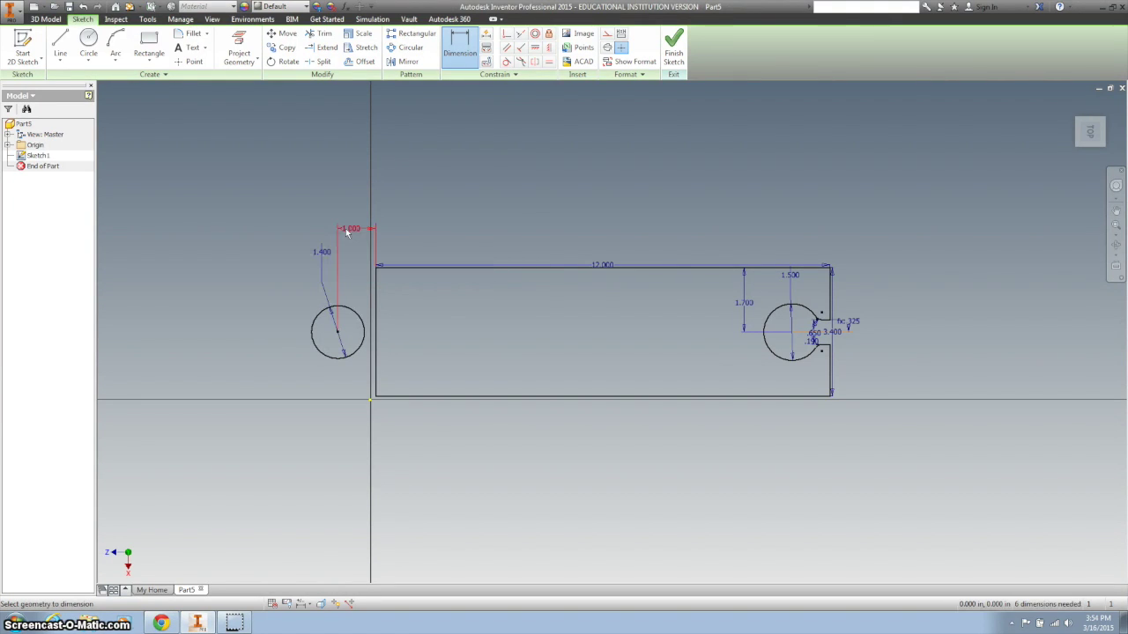
left_click(348, 348)
left_click(397, 396)
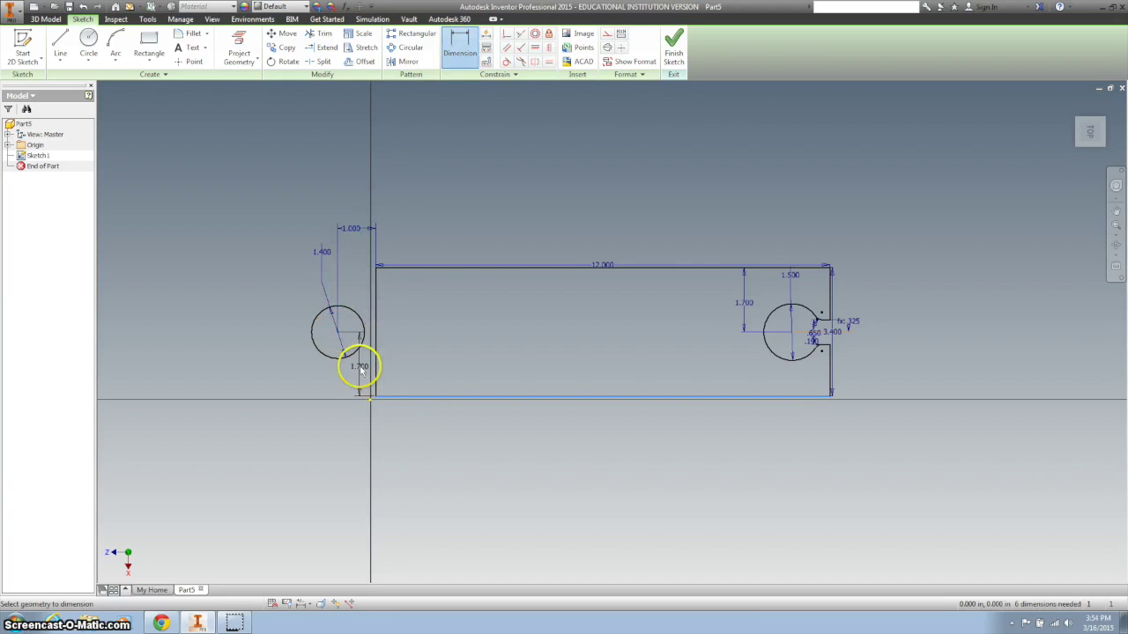
left_click(278, 371)
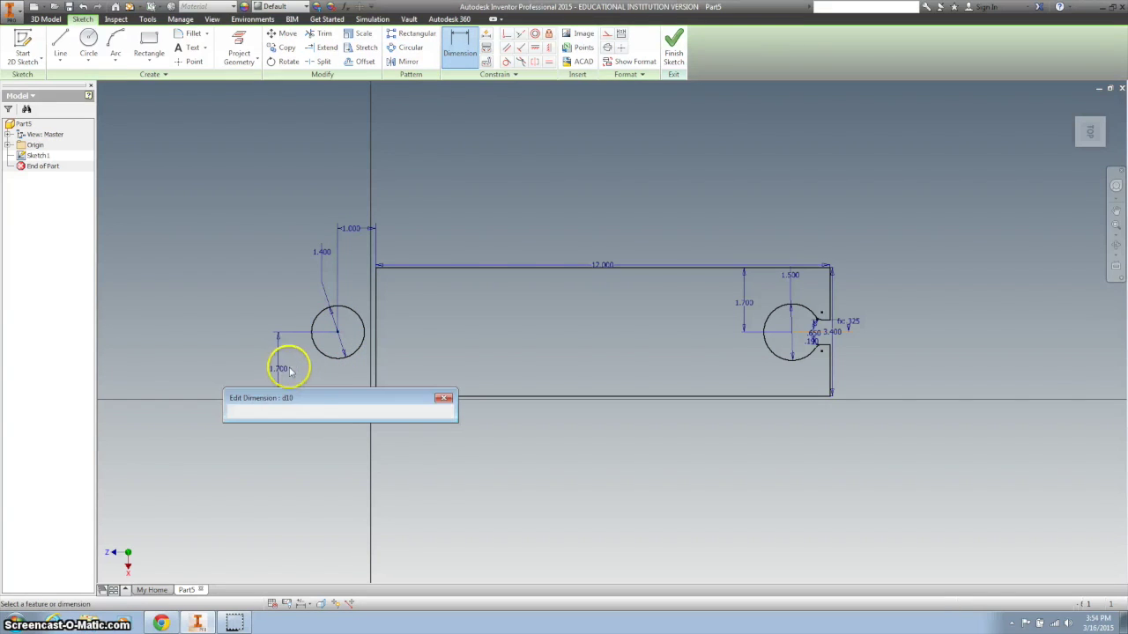
left_click(444, 400)
Draw a 0.792-inch-tall rectangle bridging the left circle and the plate's left edge.
left_click(147, 39)
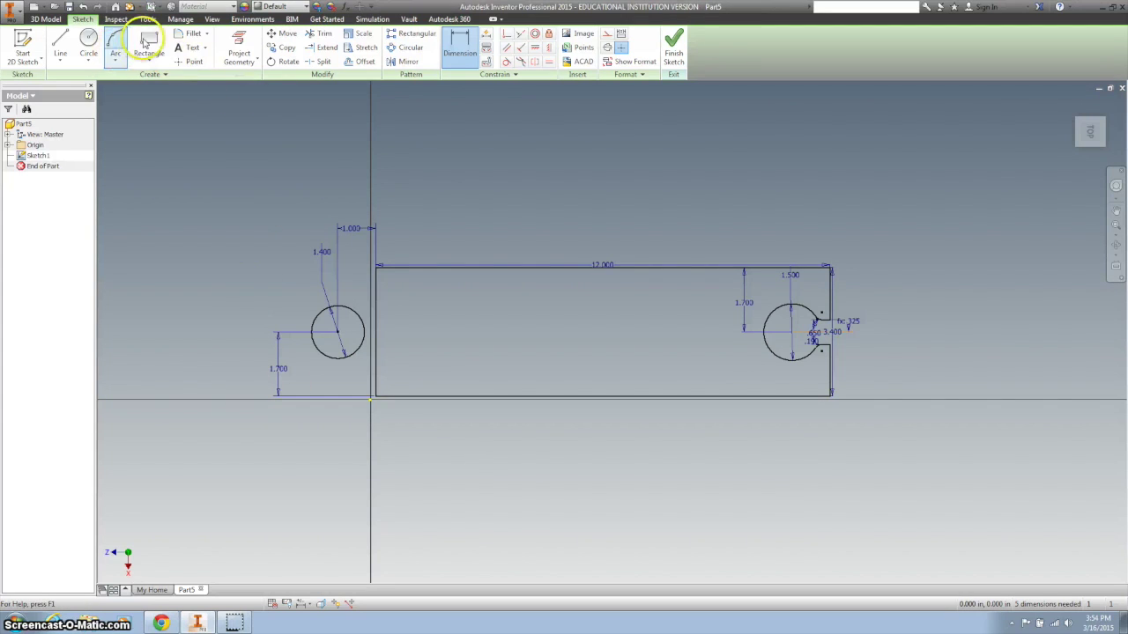
scroll(353, 335, "up", 3)
key("r")
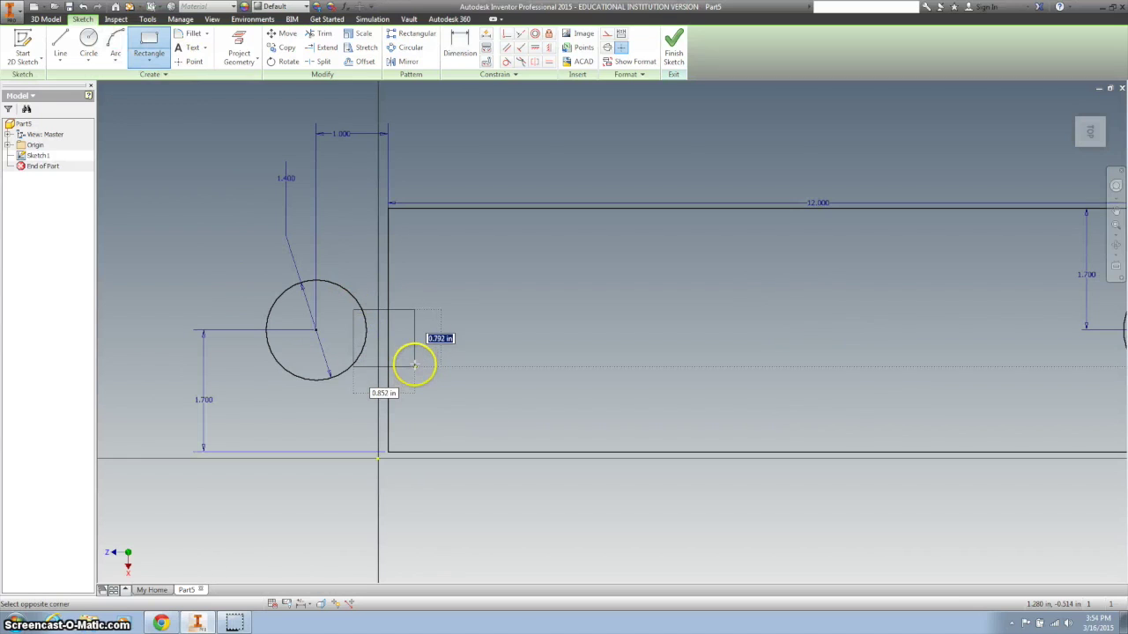
scroll(415, 364, "down", 2)
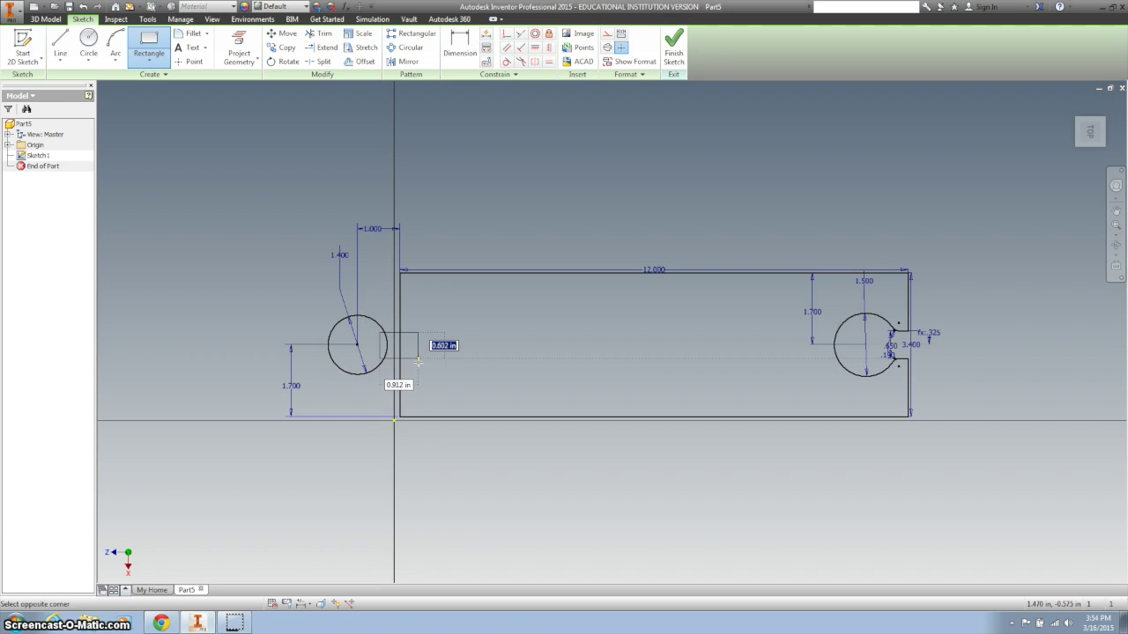
left_click(418, 364)
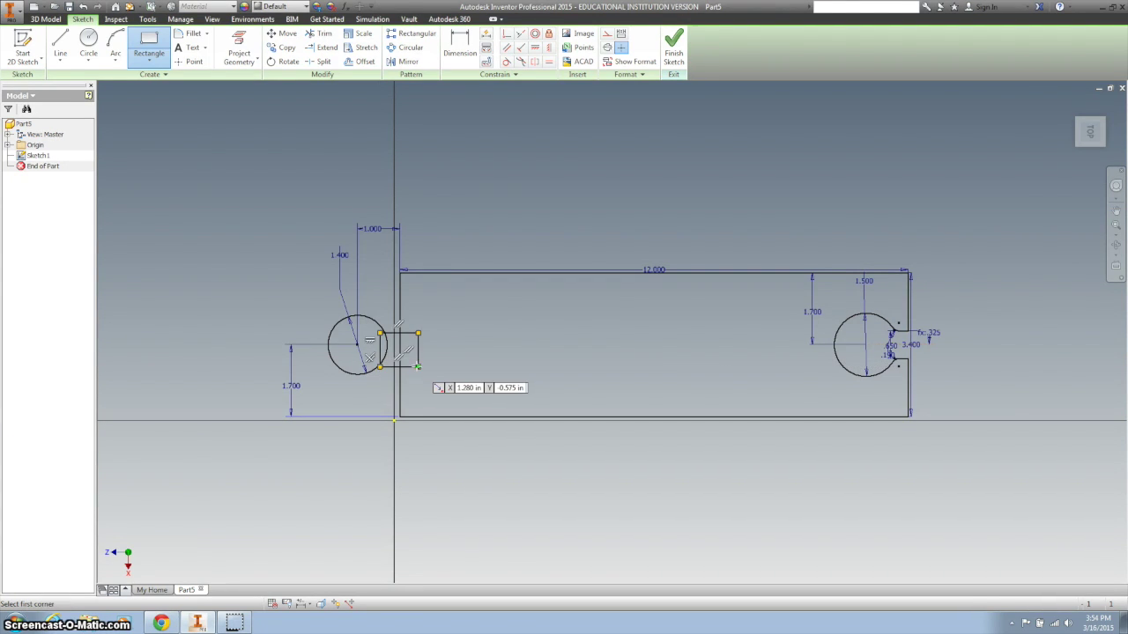
Draw a construction line from the left circle's centre across the plate past the notched end.
left_click(60, 40)
left_click(607, 35)
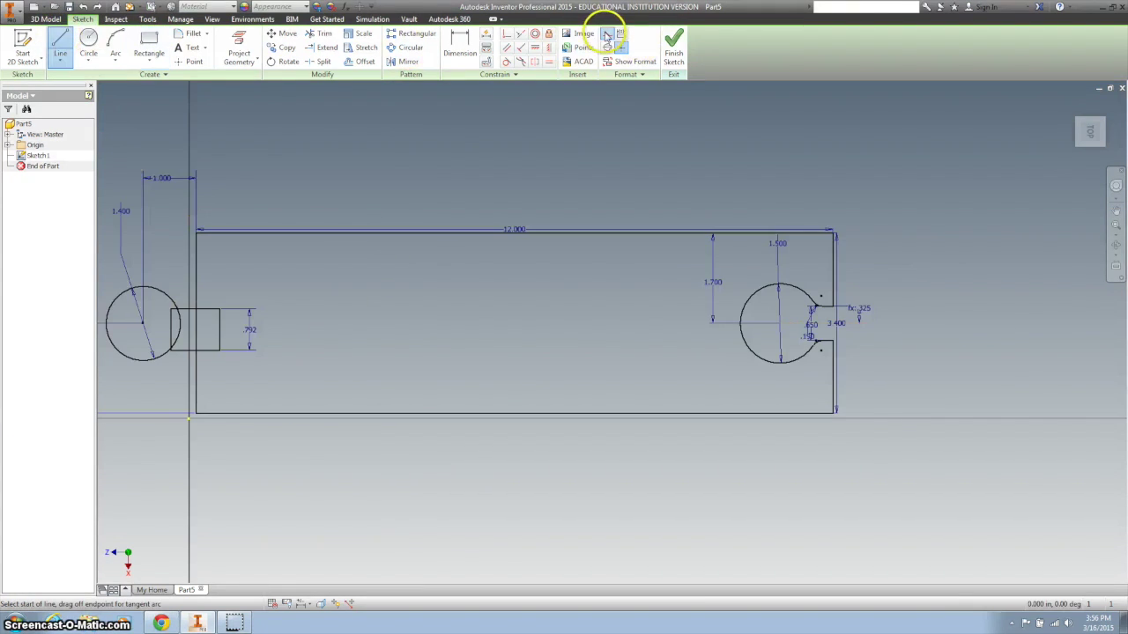
left_click(142, 323)
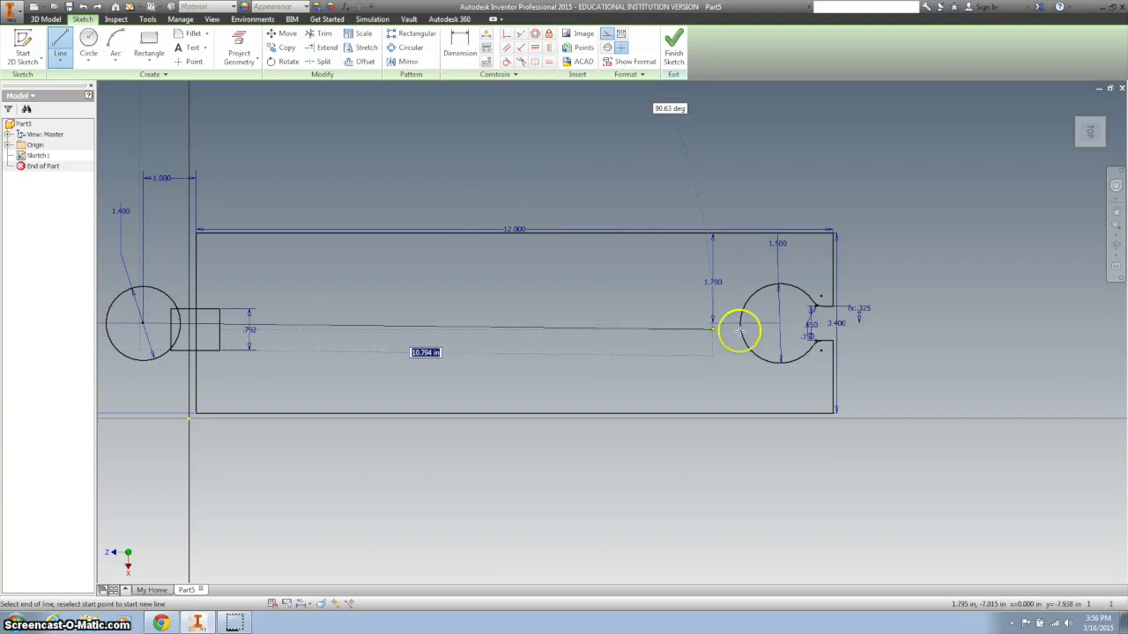
left_click(930, 323)
key("Escape")
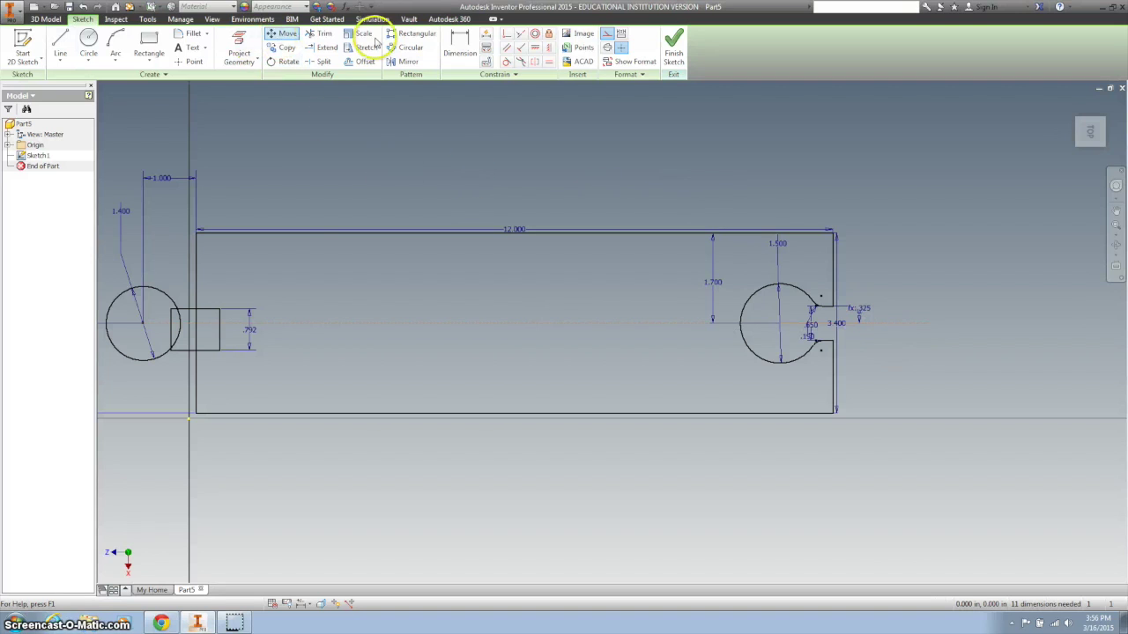
Change the peg rectangle's height from .792 to 0.6 inch.
left_click(443, 52)
key("Escape")
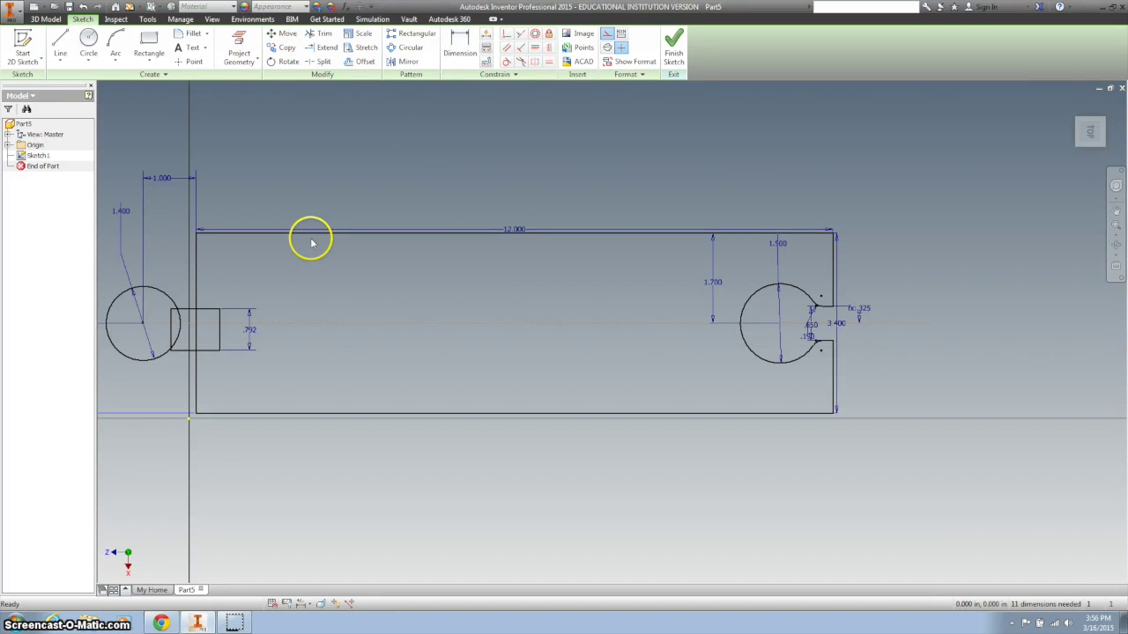
double_click(251, 331)
type(".6")
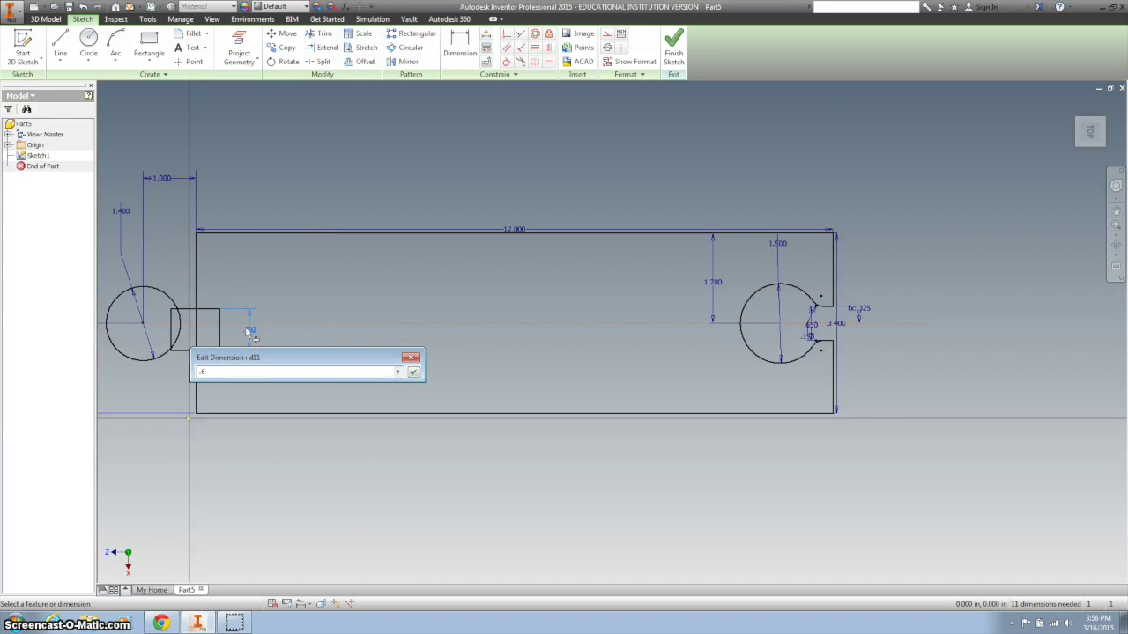
key("Return")
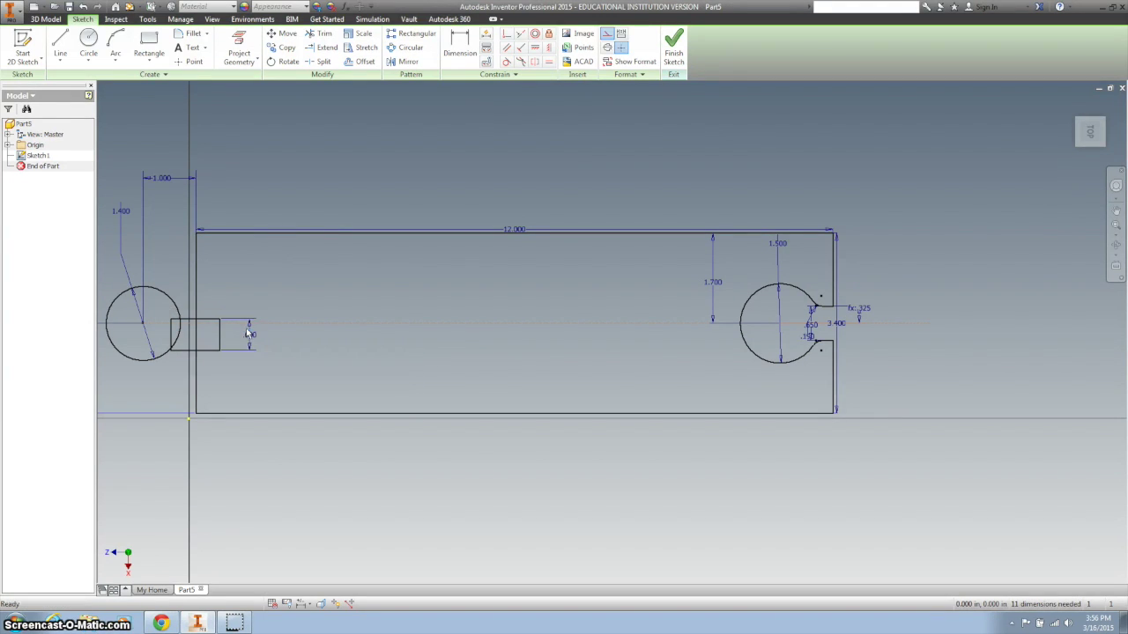
Centre the peg rectangle on the centreline with an offset of d11/2 (0.300 inch).
left_click(459, 44)
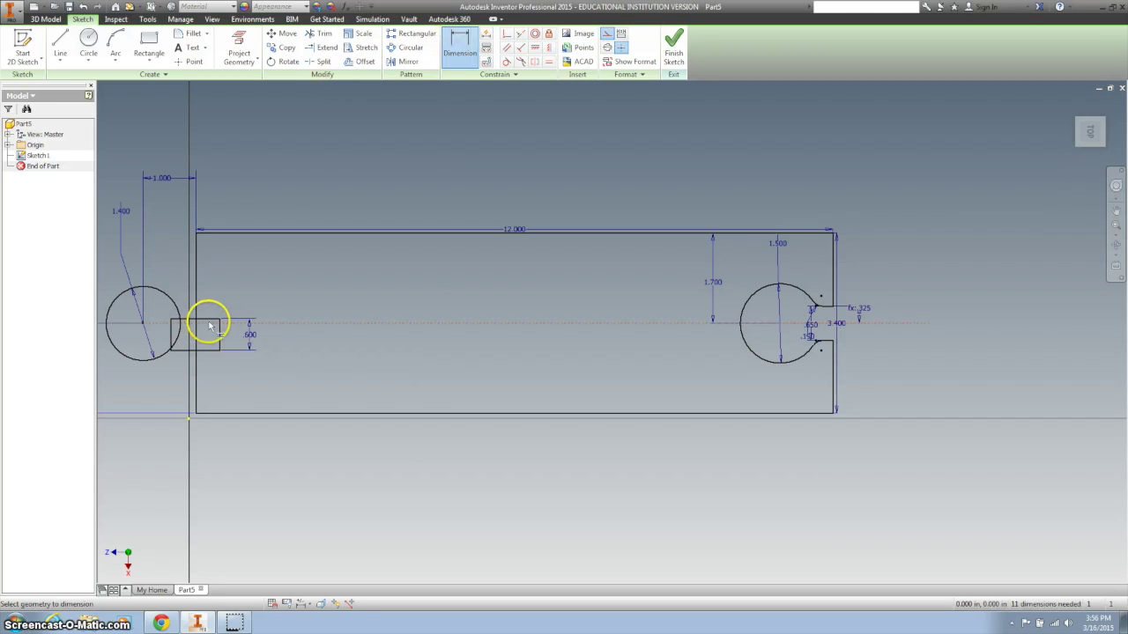
scroll(208, 327, "down", 3)
left_click(208, 324)
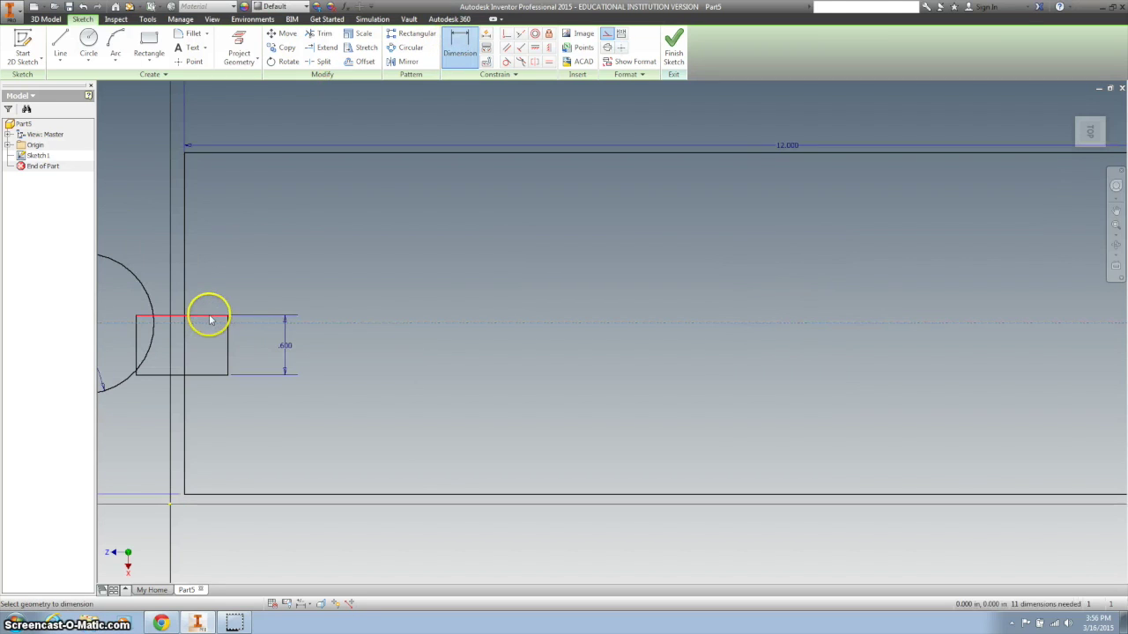
left_click(332, 305)
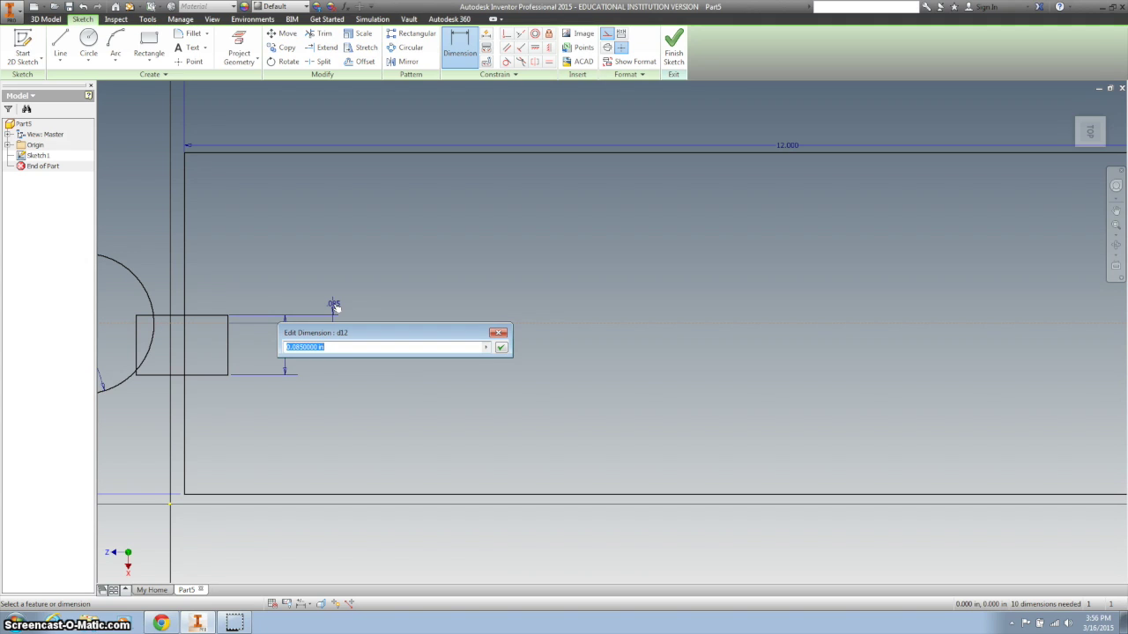
left_click(335, 306)
type("=d11/2")
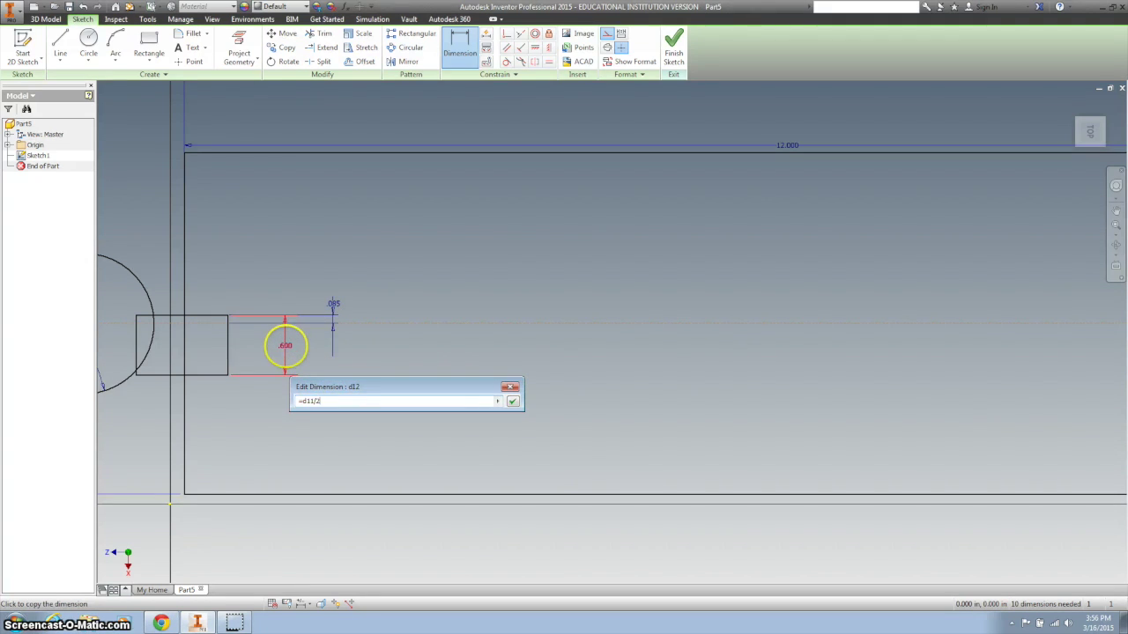
key("Return")
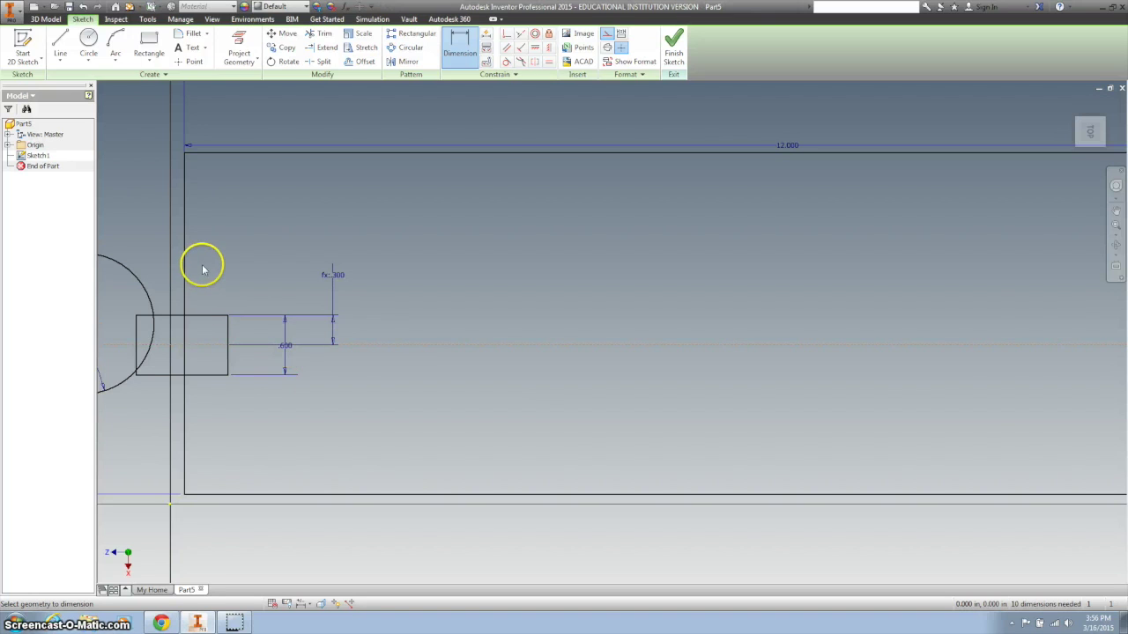
Dimension the left circle centre to 0 offset so it lies on the centreline.
key("Home")
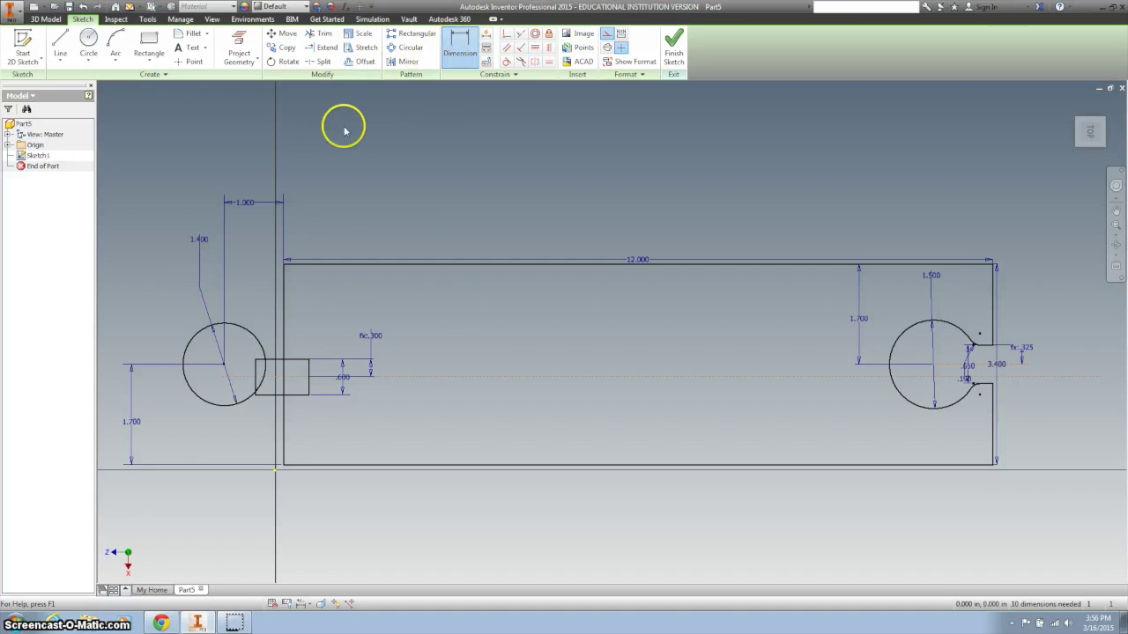
left_click(225, 368)
left_click(461, 343)
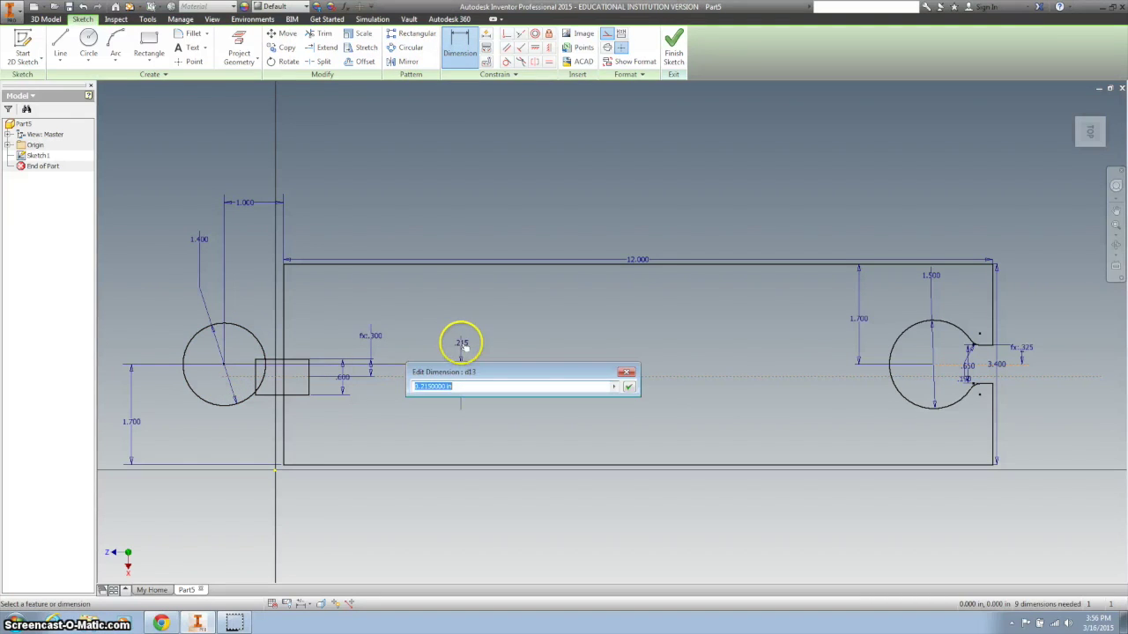
type("0")
key("Return")
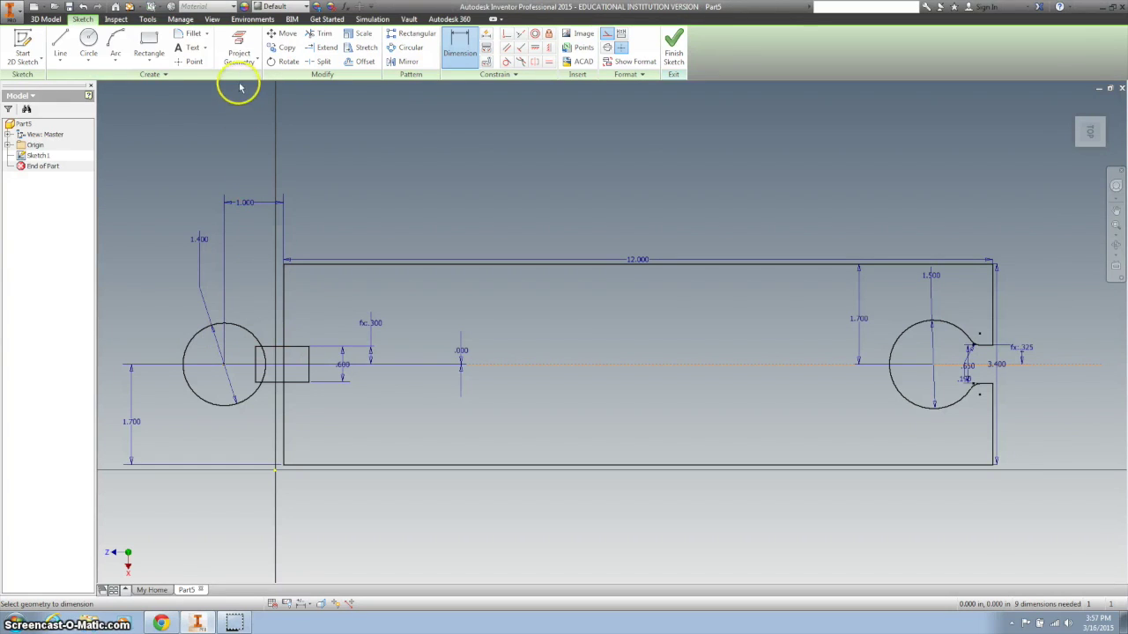
left_click(332, 39)
Trim the rectangle edges, circle arc and outline segment across the peg neck, then finish the sketch.
left_click(295, 346)
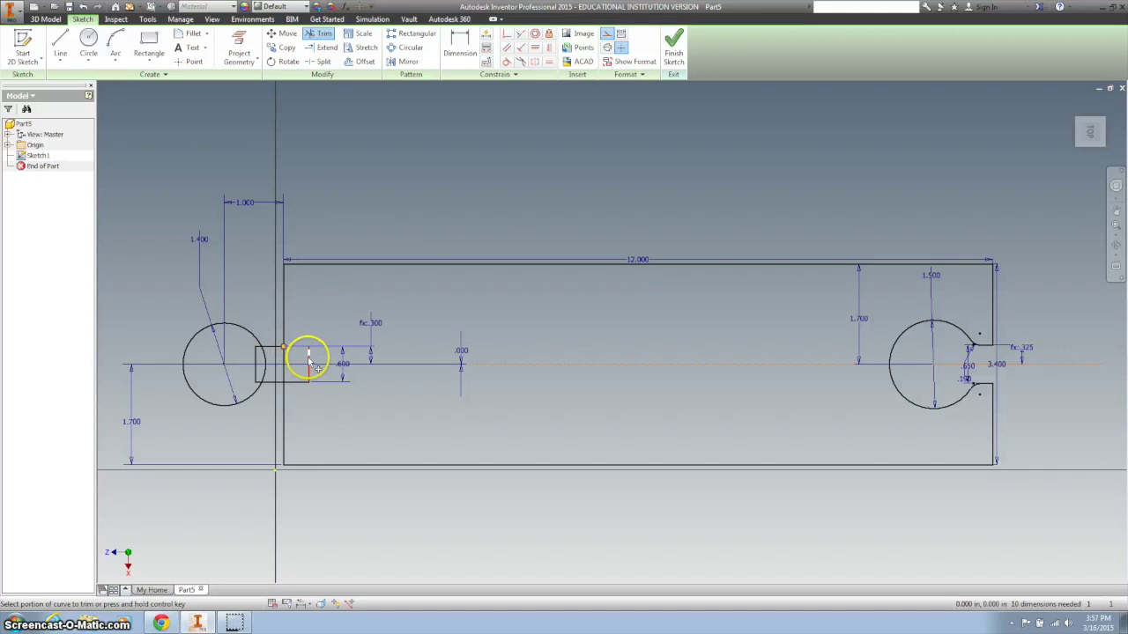
left_click(309, 359)
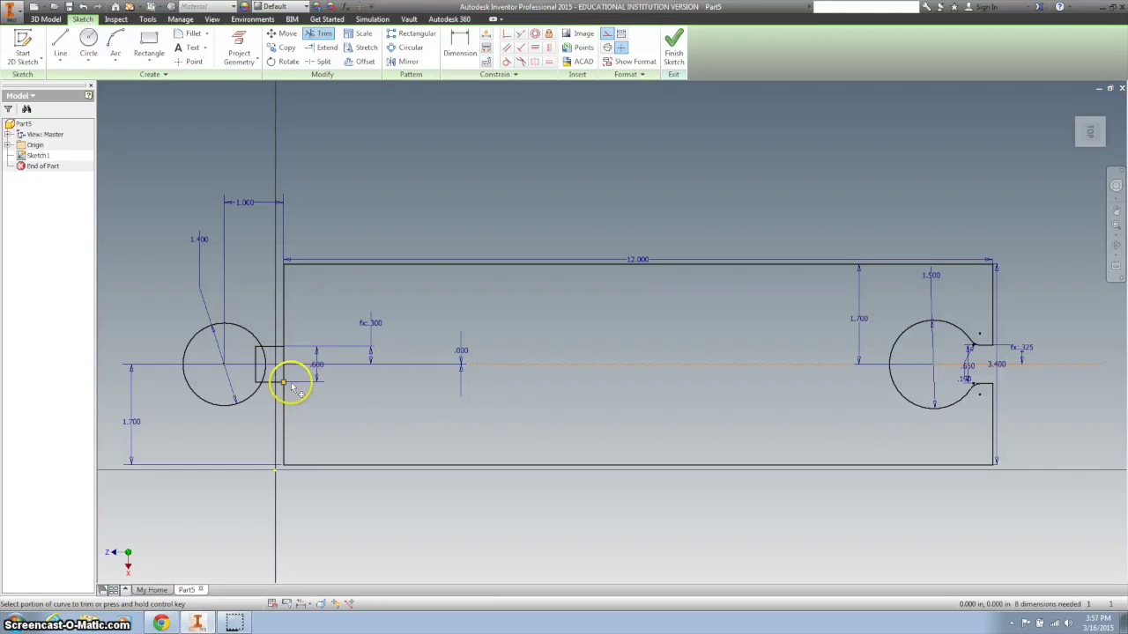
scroll(258, 350, "up", 2)
left_click(259, 352)
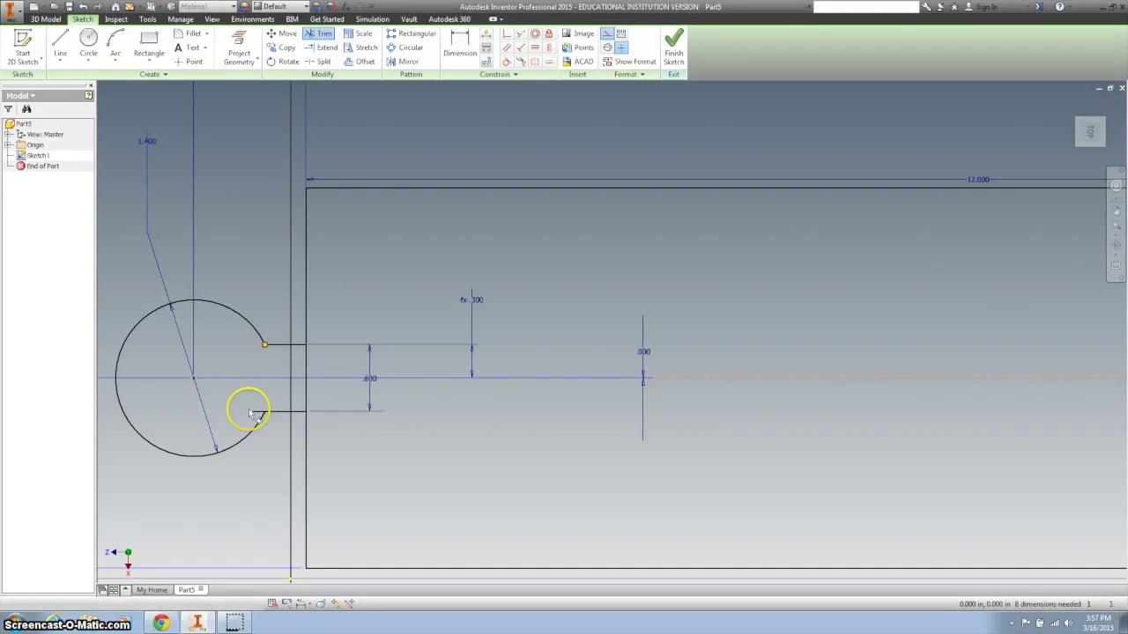
left_click(302, 365)
scroll(378, 306, "down", 2)
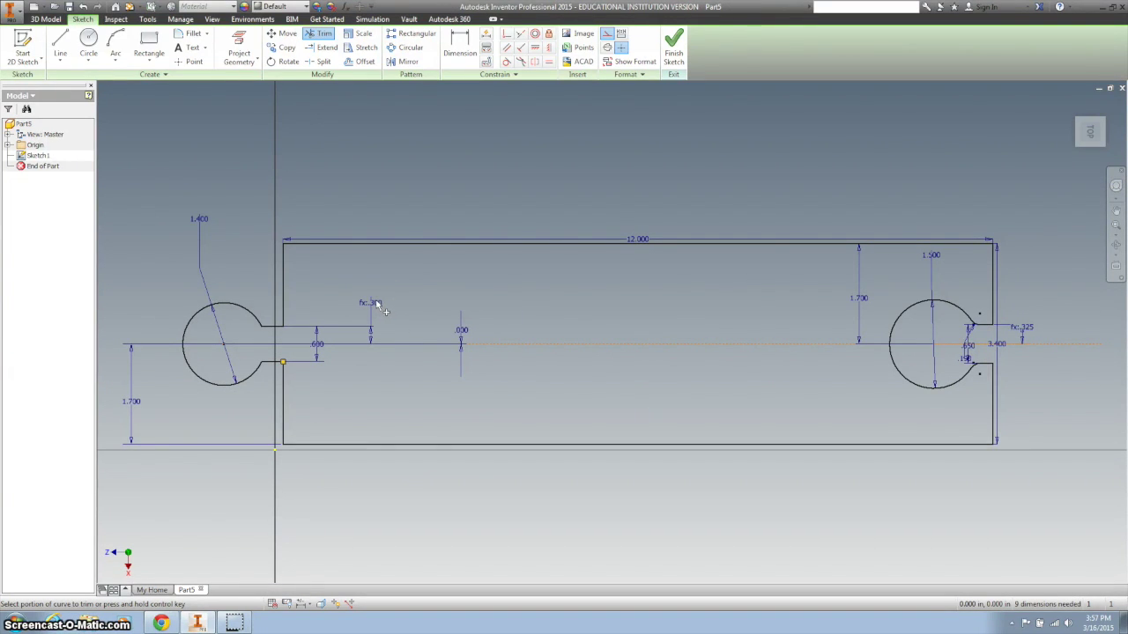
left_click(673, 49)
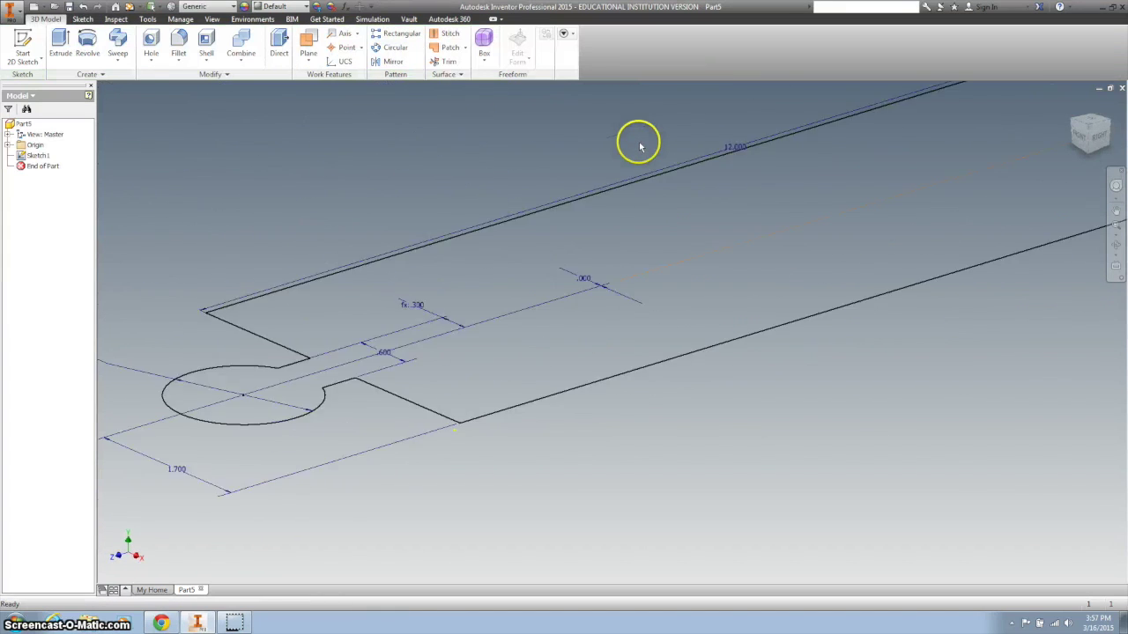
Extrude the track profile 1 in into a solid plate and start a sketch on the peg-end face.
left_click(58, 40)
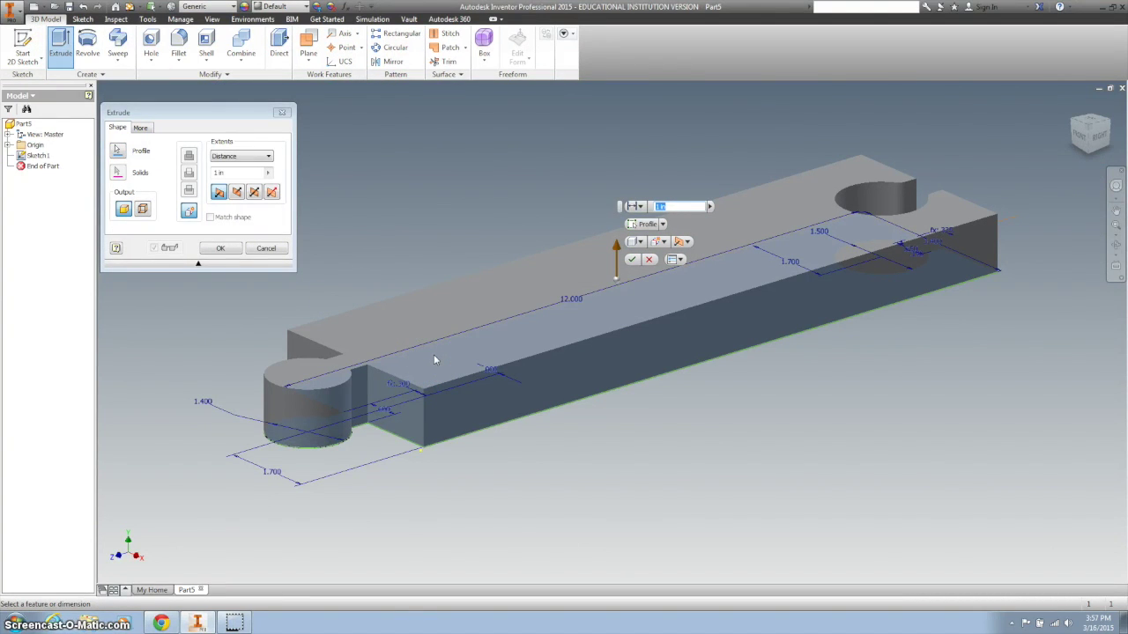
key("Return")
left_click(440, 337)
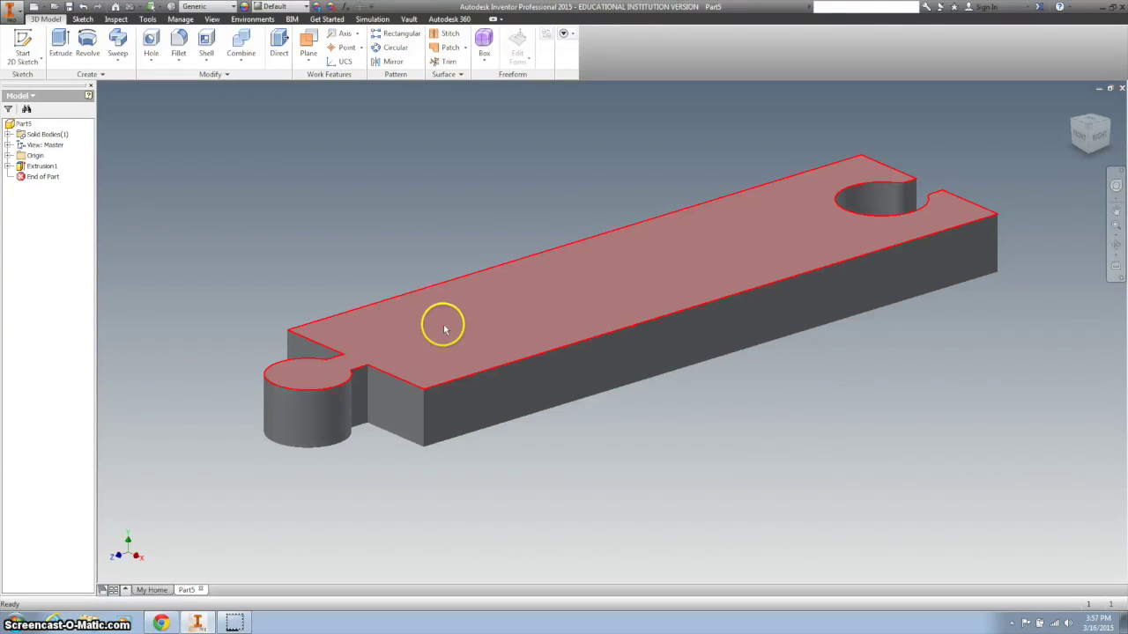
left_click(424, 394)
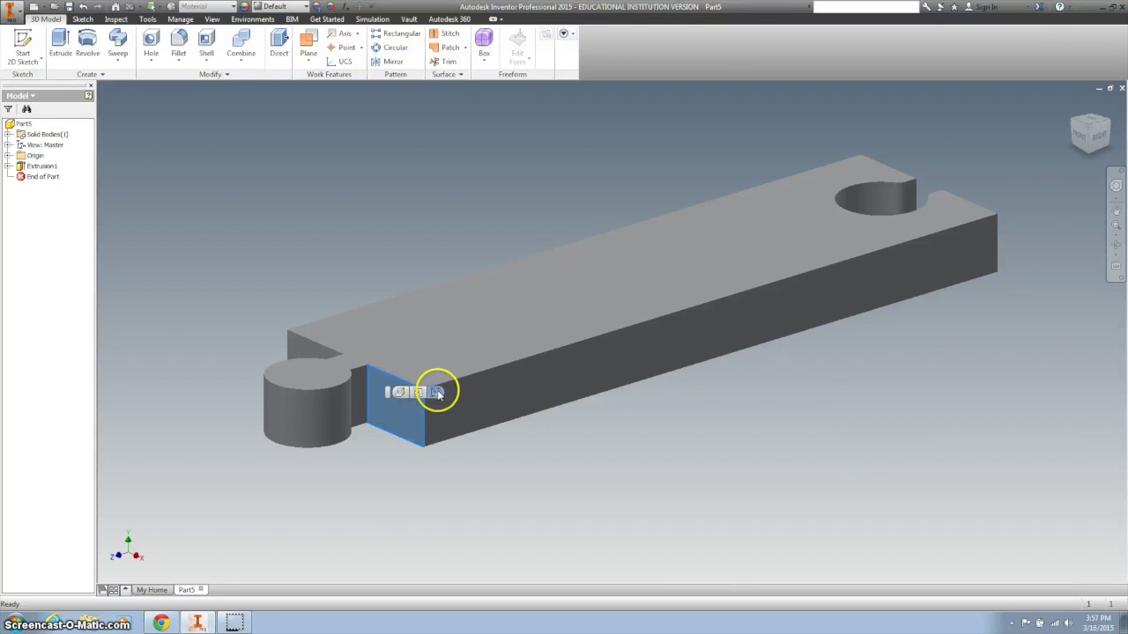
left_click(438, 393)
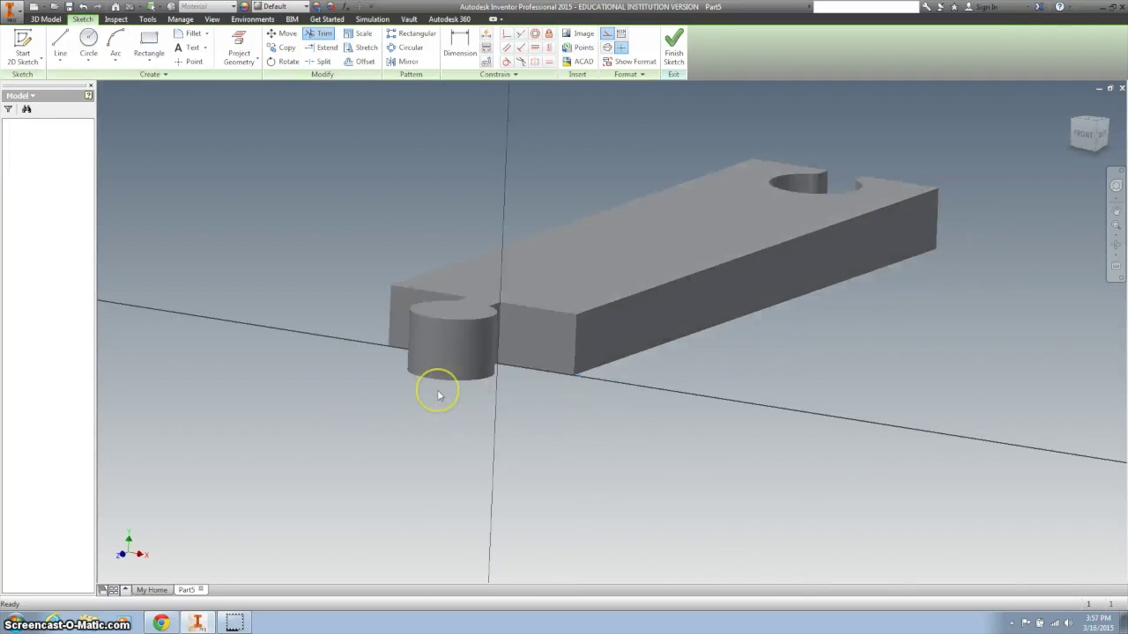
Project the end face's edges into the new sketch as reference geometry.
left_click(254, 42)
left_click(604, 287)
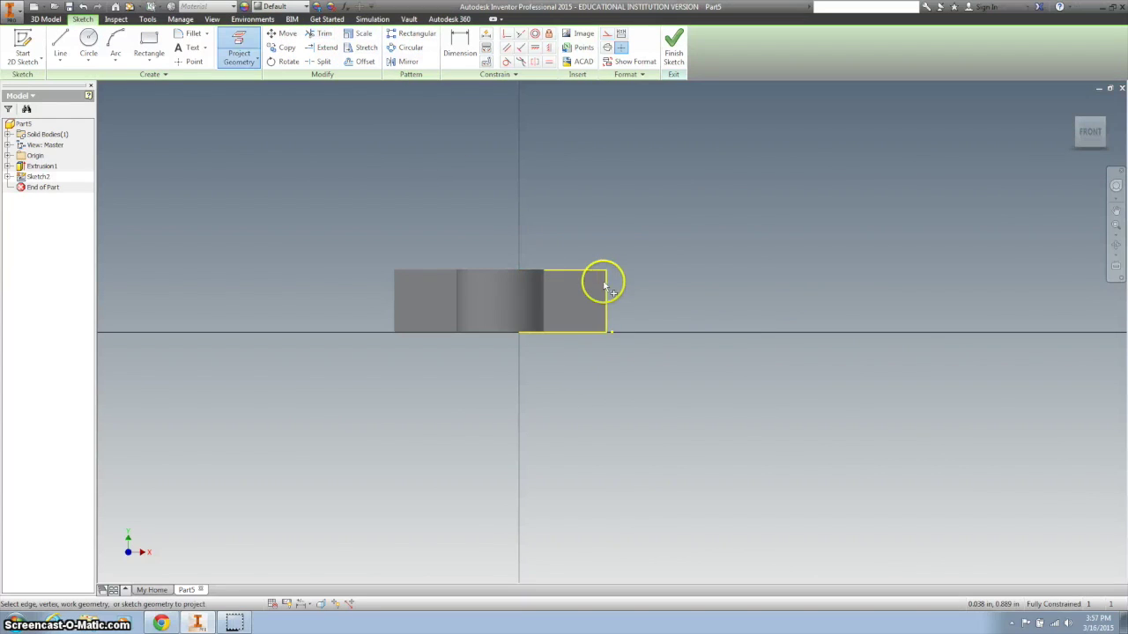
scroll(604, 287, "down", 3)
scroll(591, 284, "down", 3)
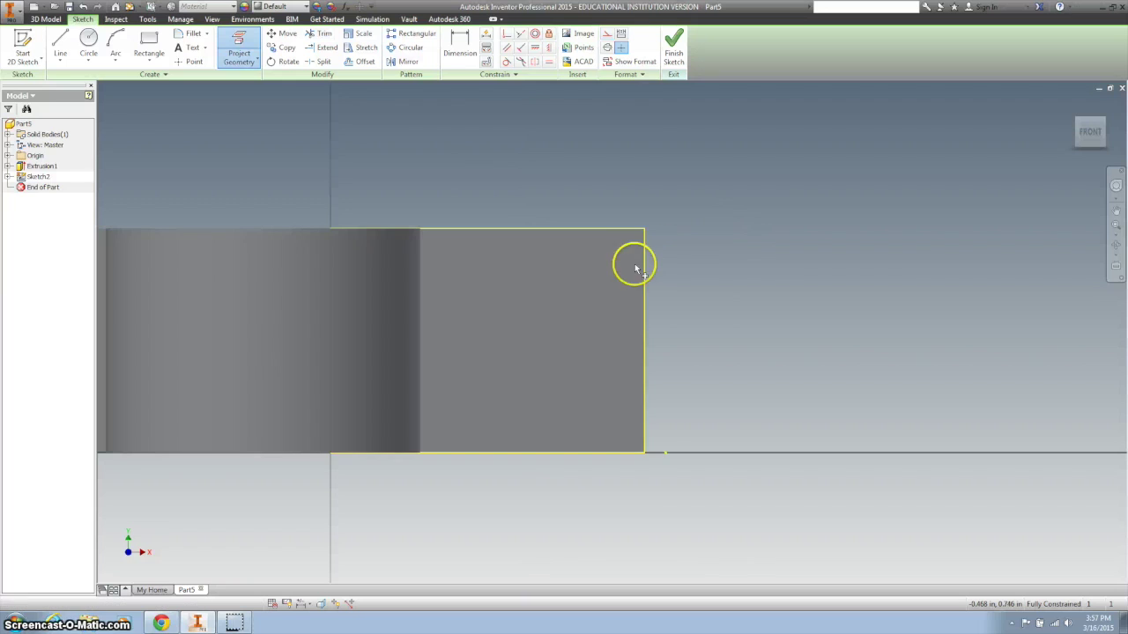
key("F4")
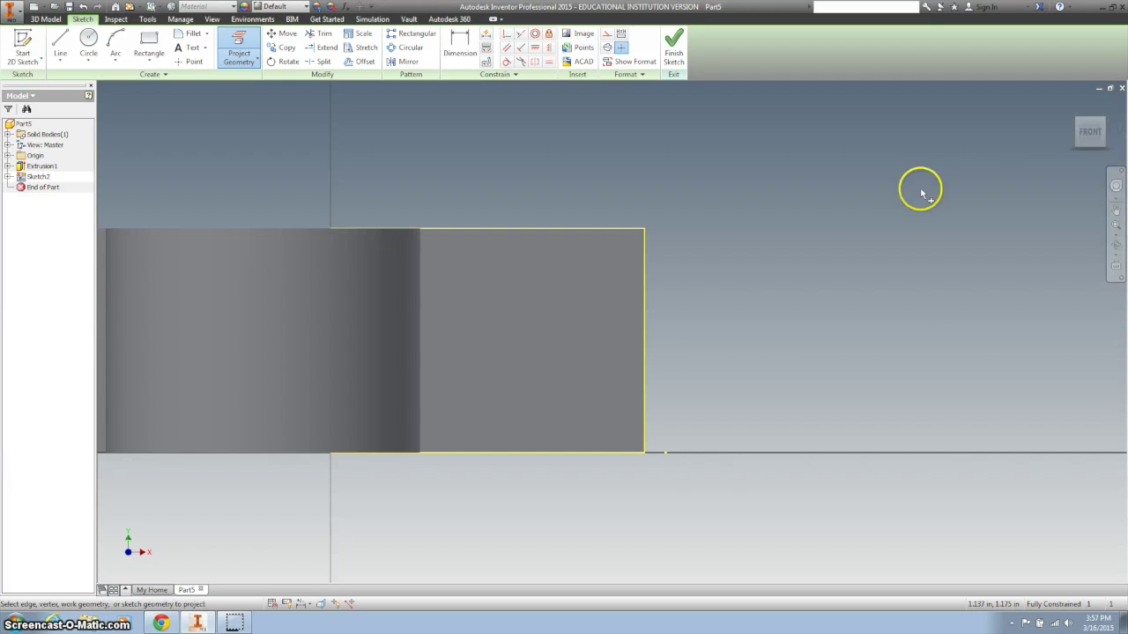
mouse_move(1090, 131)
key("F6")
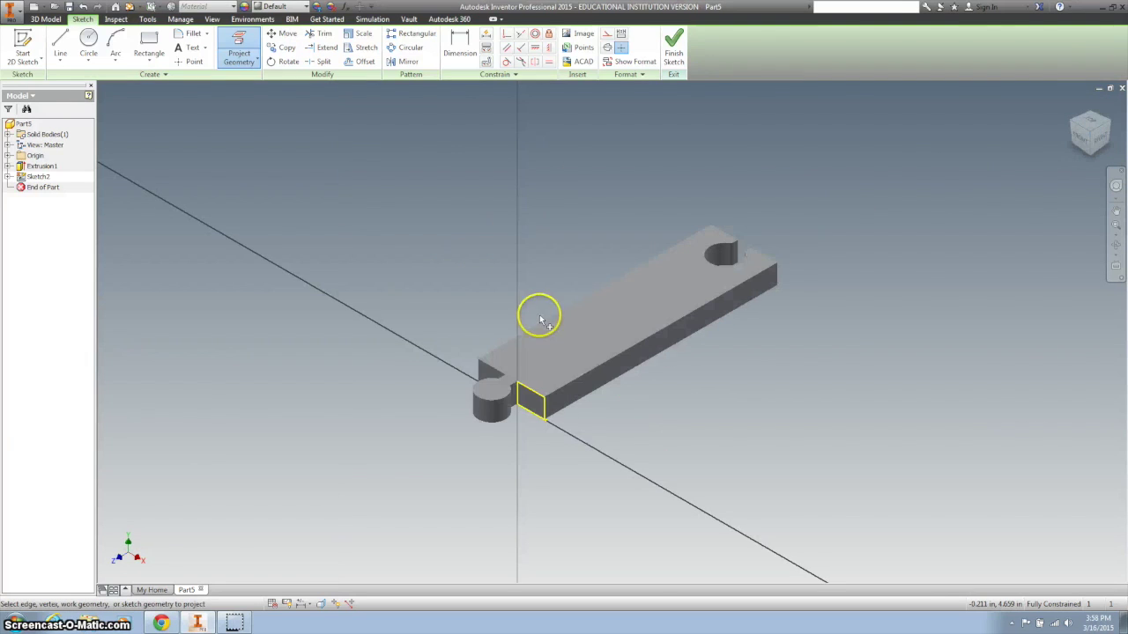
scroll(540, 442, "up", 3)
scroll(529, 382, "up", 3)
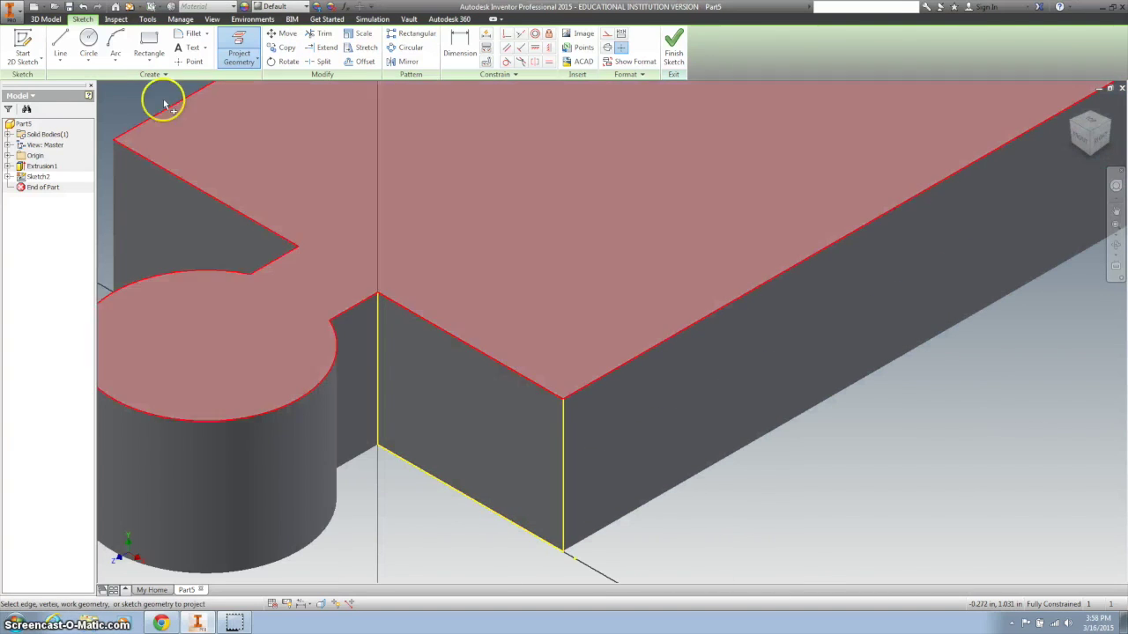
left_click(148, 40)
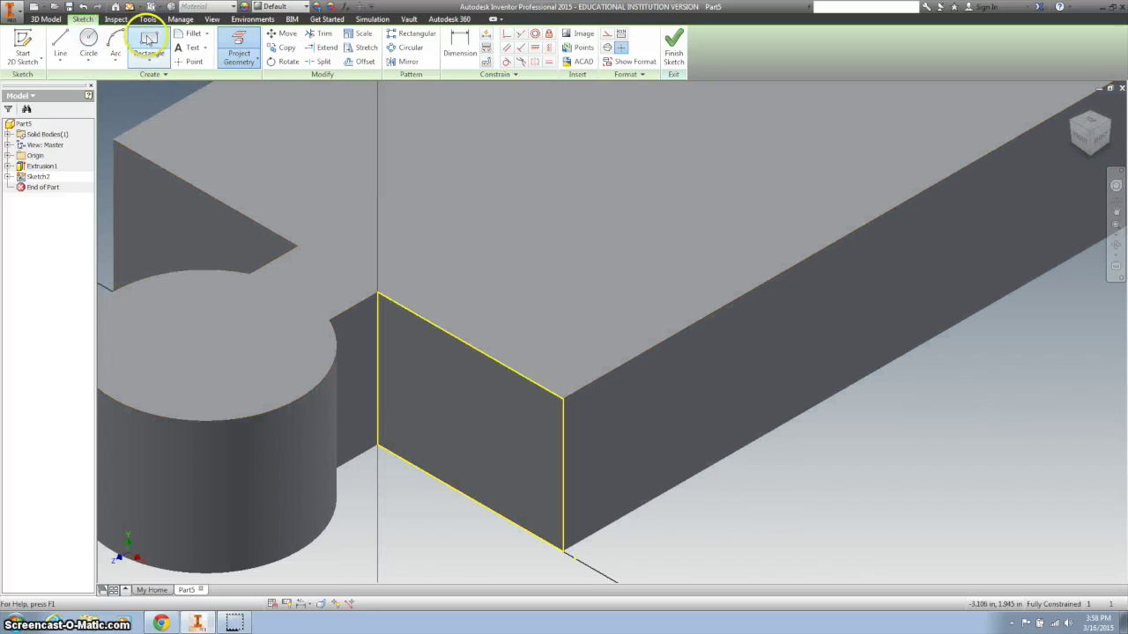
Draw the groove rectangle on the end face and set its height to .1875.
left_click(424, 320)
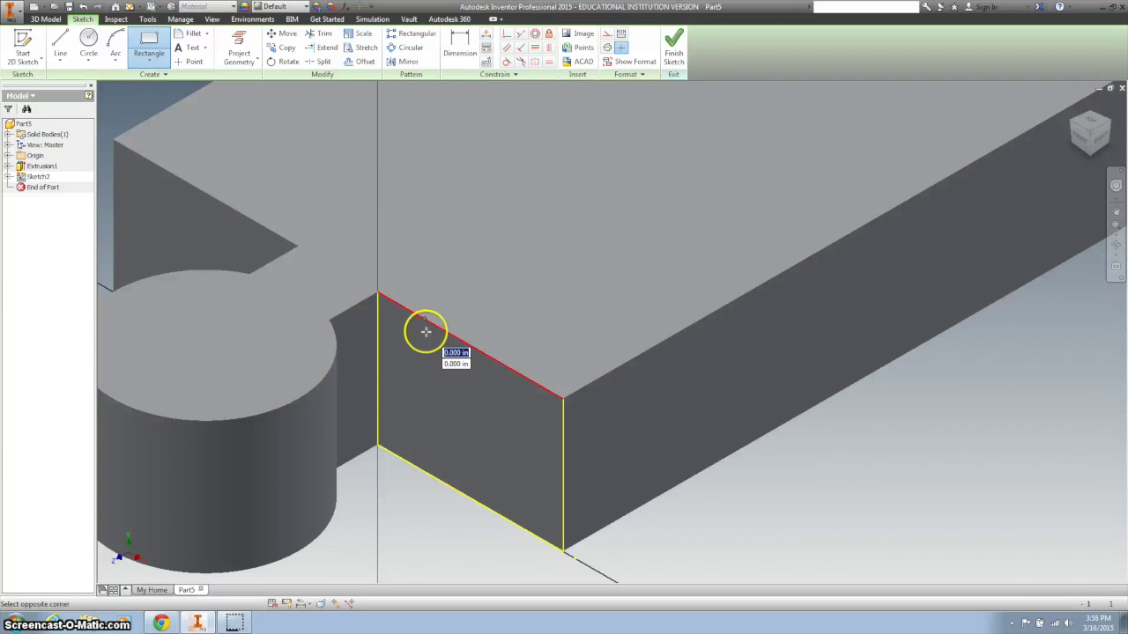
left_click(510, 429)
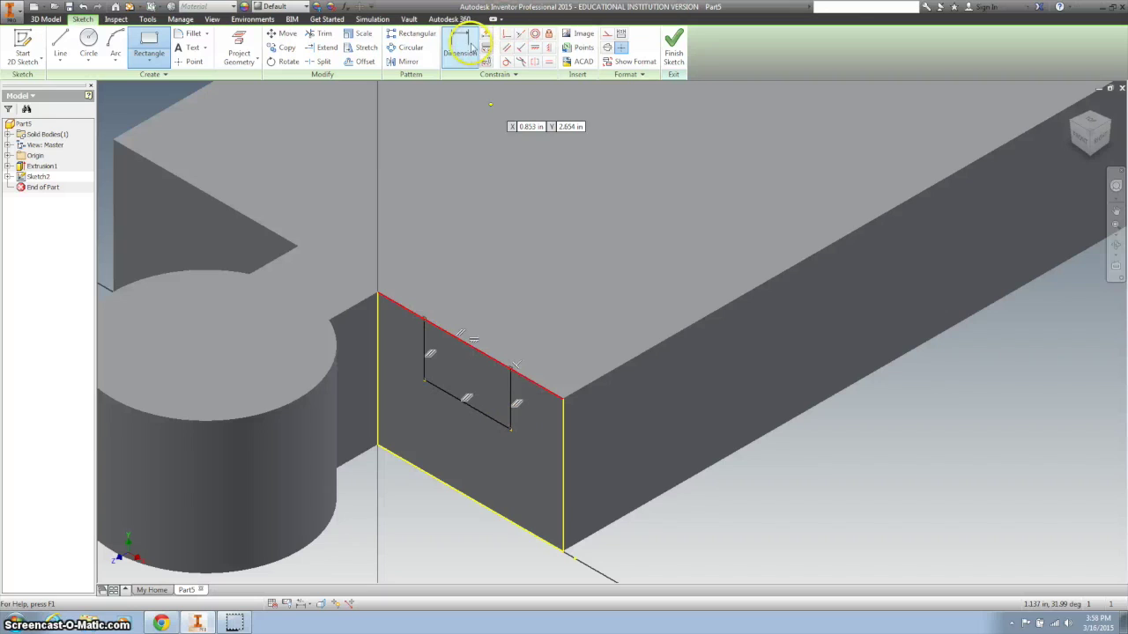
left_click(459, 44)
left_click(447, 310)
left_click(493, 421)
left_click(533, 407)
type(".1875")
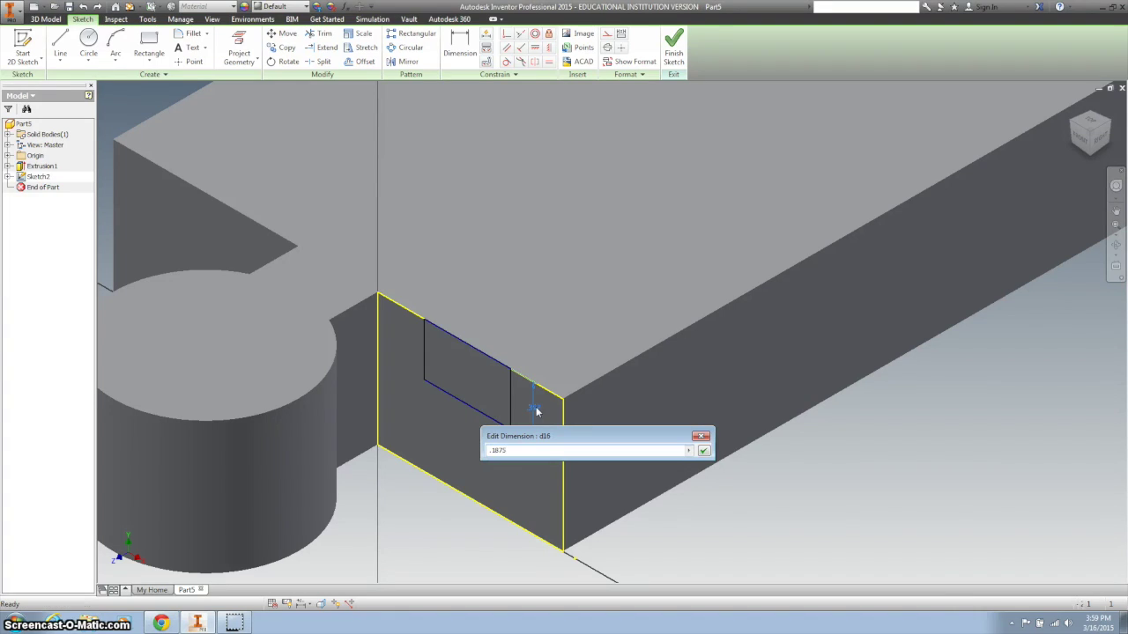
key("Return")
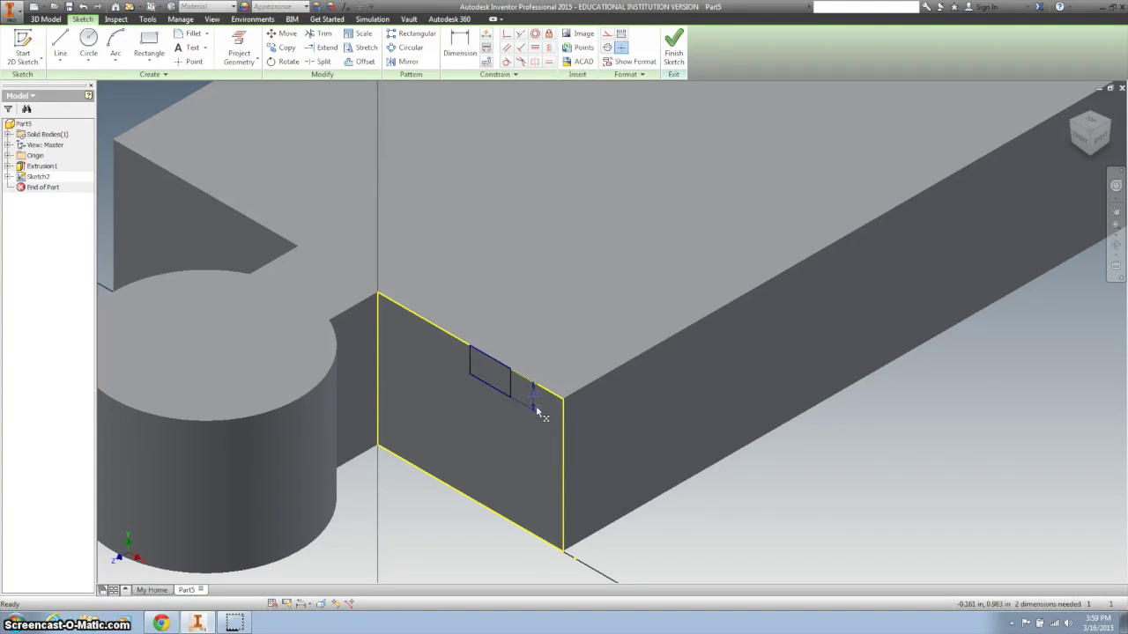
Dimension the rectangle's width and place it 400 from the face's right edge.
left_click(458, 436)
left_click(248, 39)
left_click(459, 40)
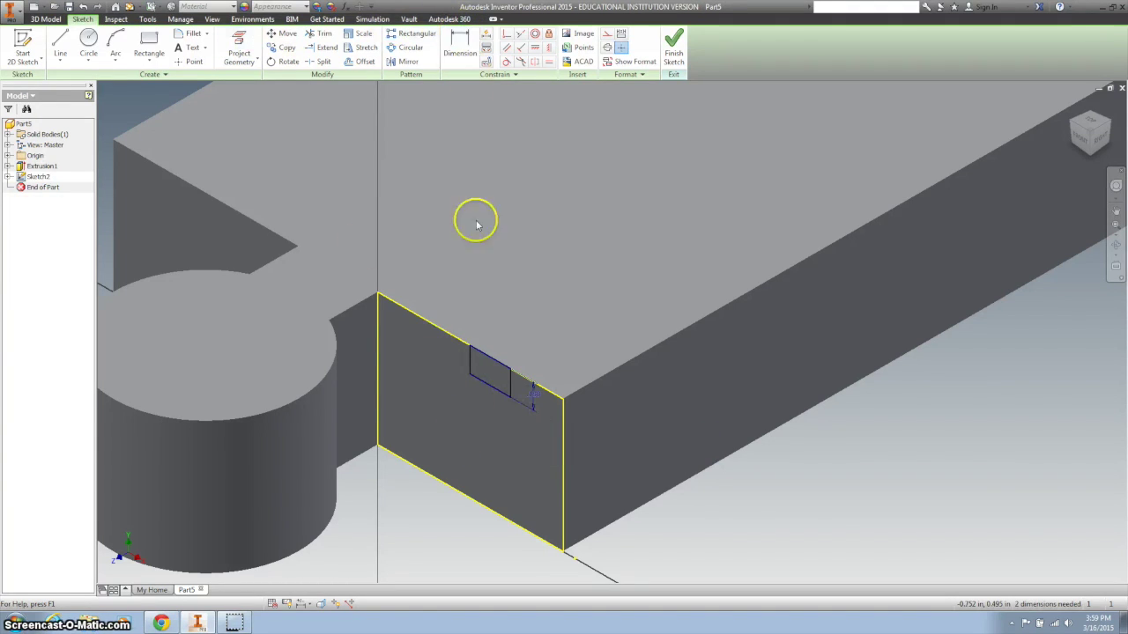
left_click(481, 381)
left_click(479, 413)
type("3-2.65")
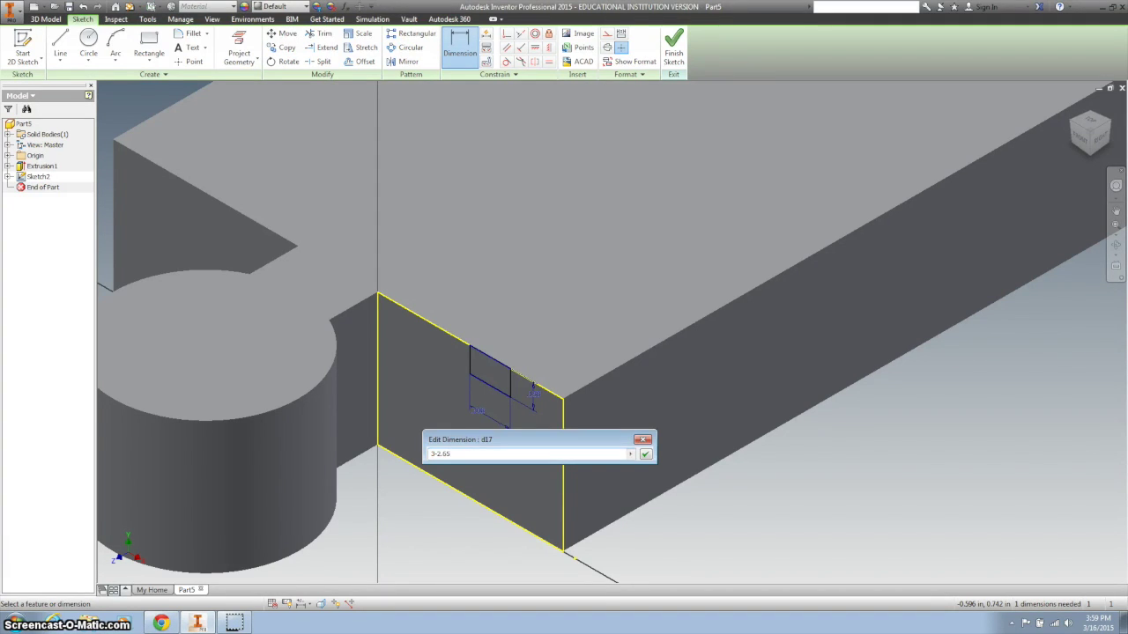
key("Return")
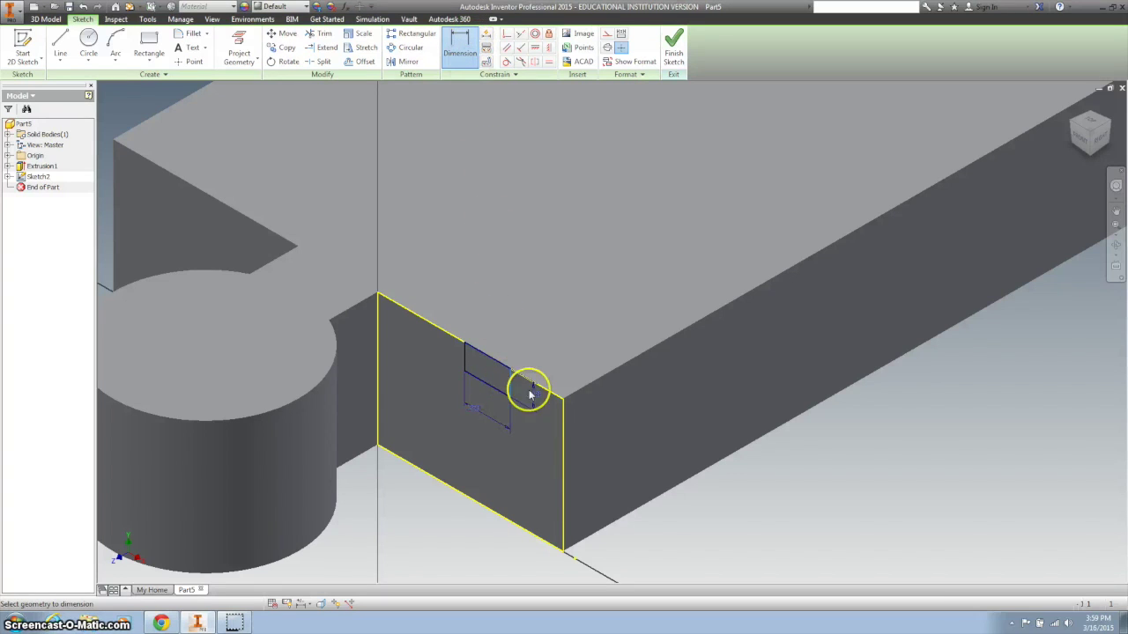
left_click(564, 414)
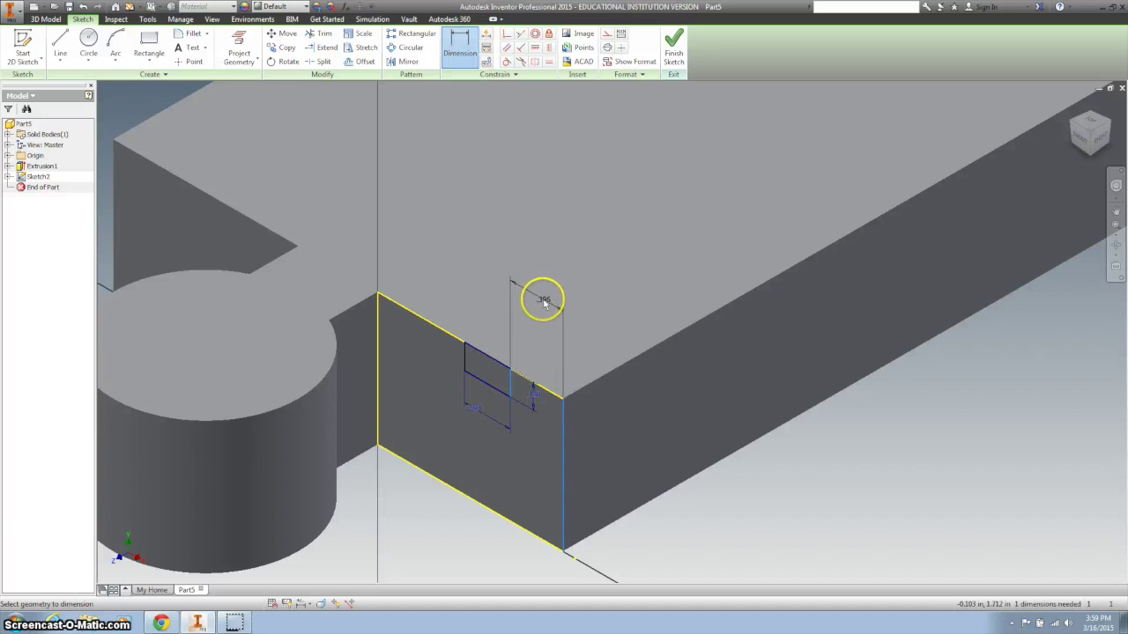
left_click(543, 299)
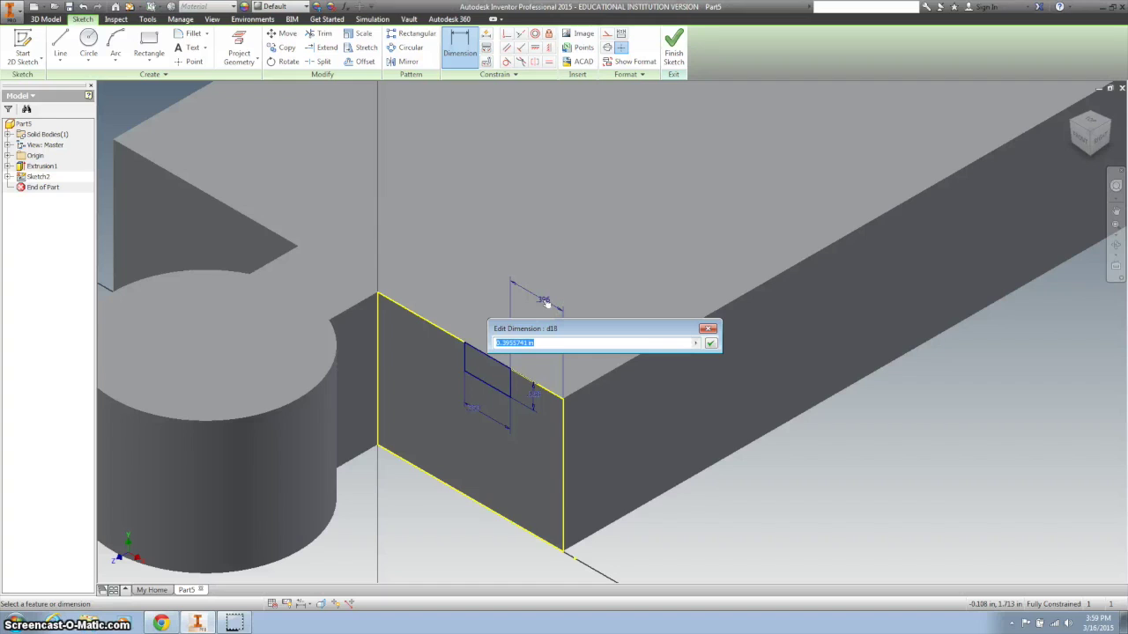
type(".400")
key("Return")
Finish the sketch and cut the small rectangle through the whole part with Extents set to All.
left_click(673, 44)
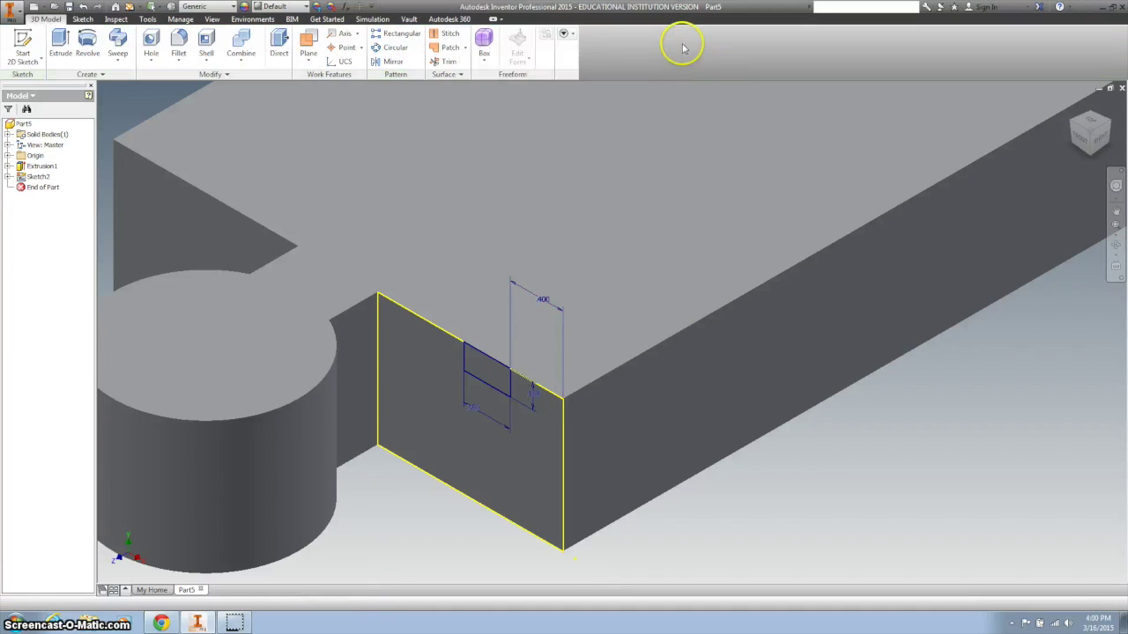
key("F6")
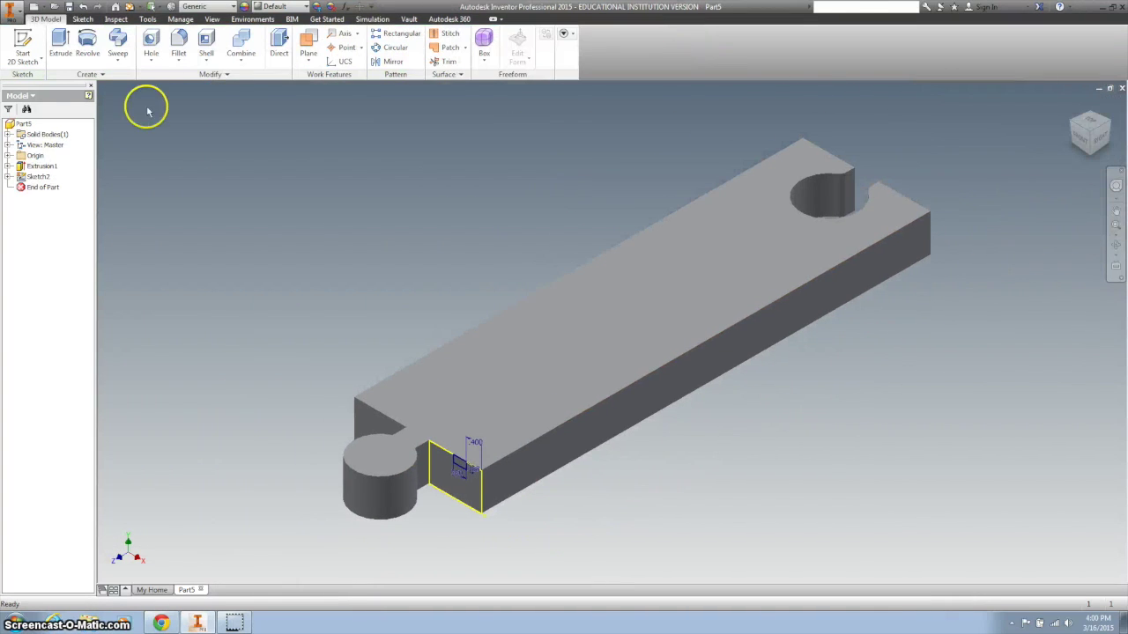
left_click(59, 44)
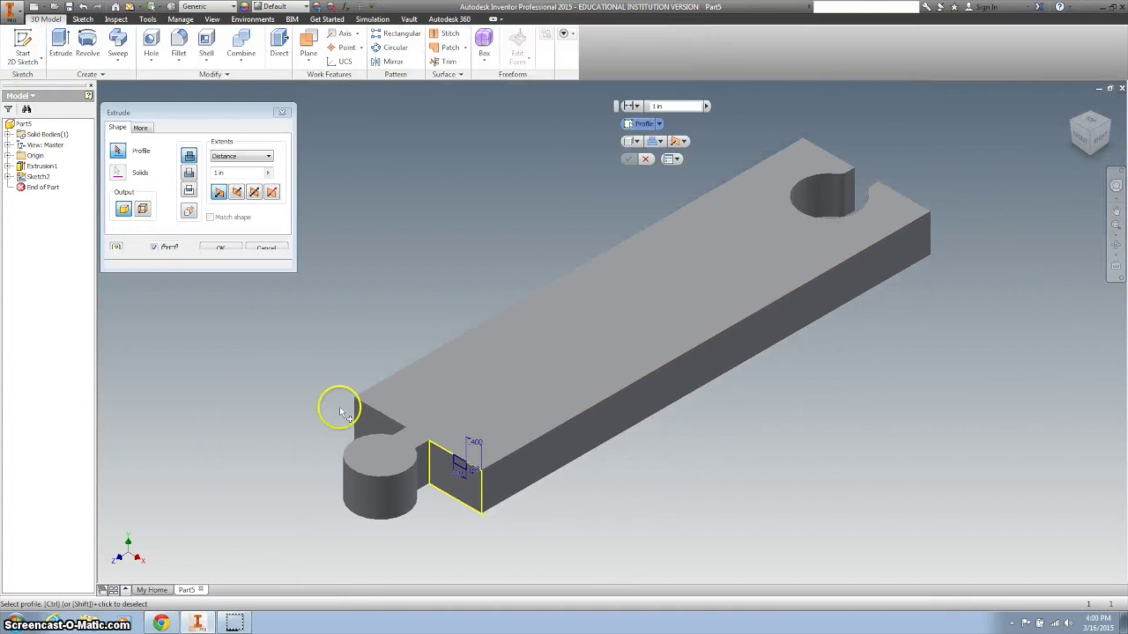
left_click(464, 469)
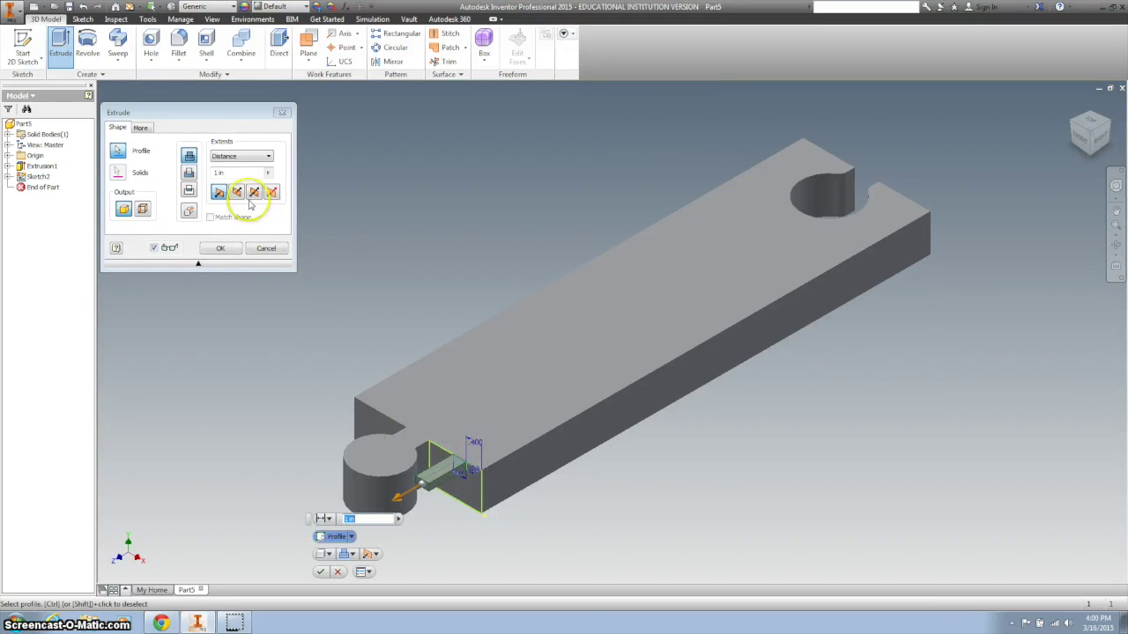
left_click(242, 156)
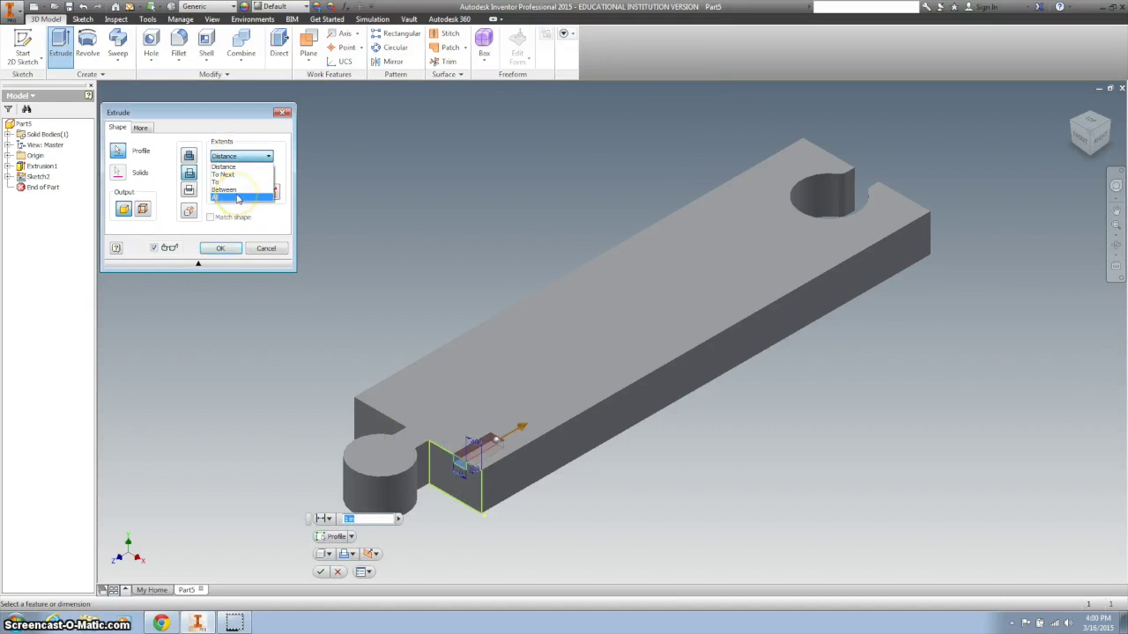
left_click(234, 211)
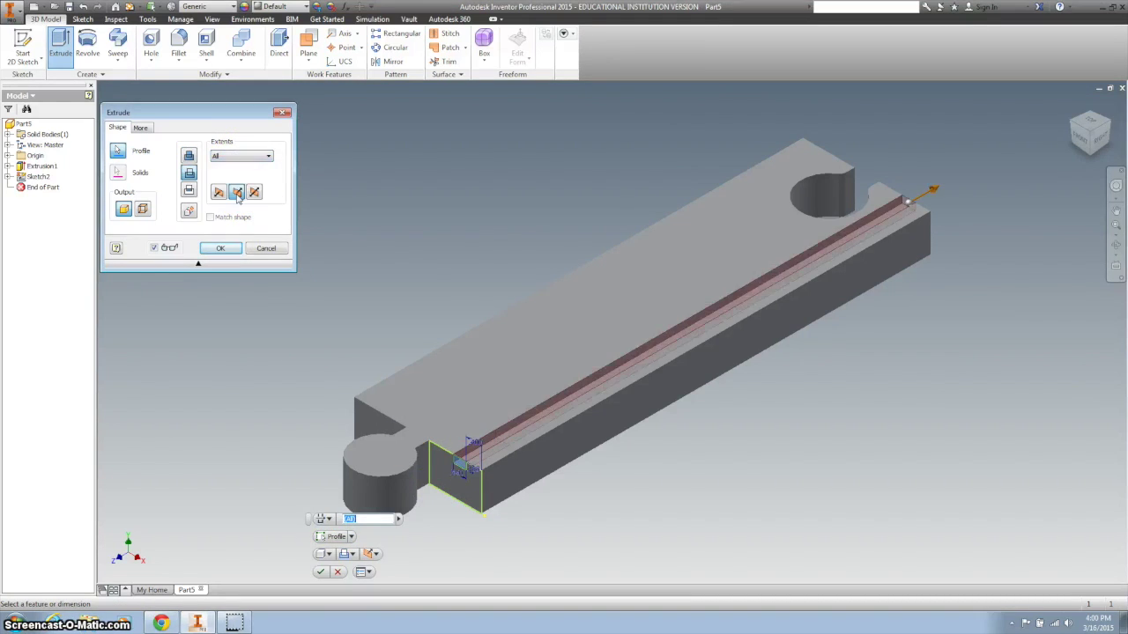
left_click(221, 250)
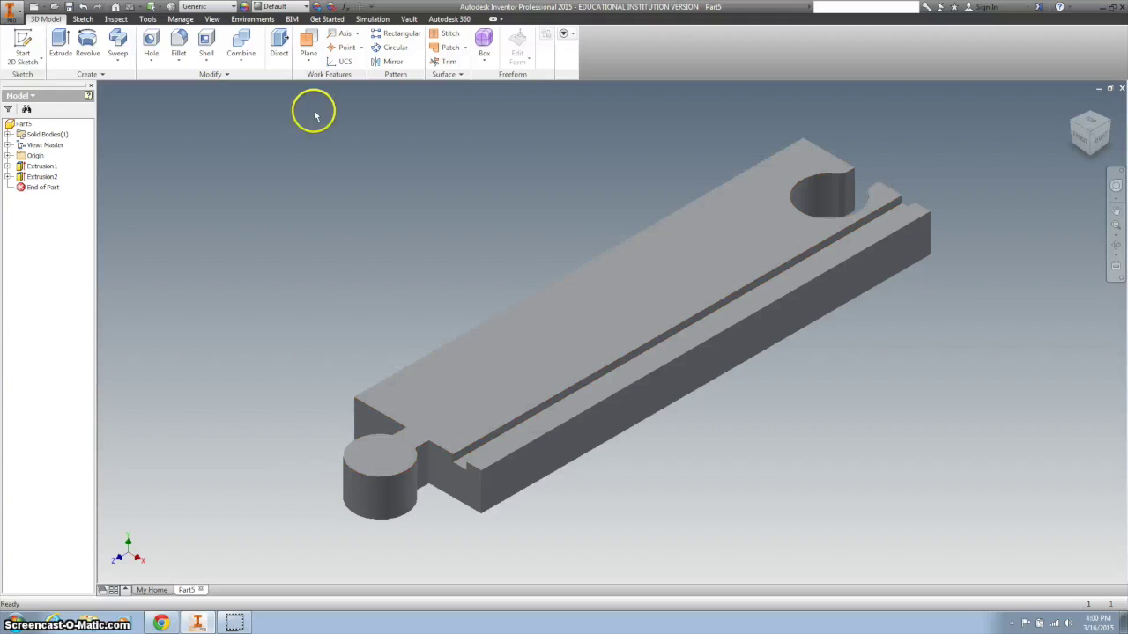
Create a midplane work plane between the two long side faces of the plate.
left_click(309, 54)
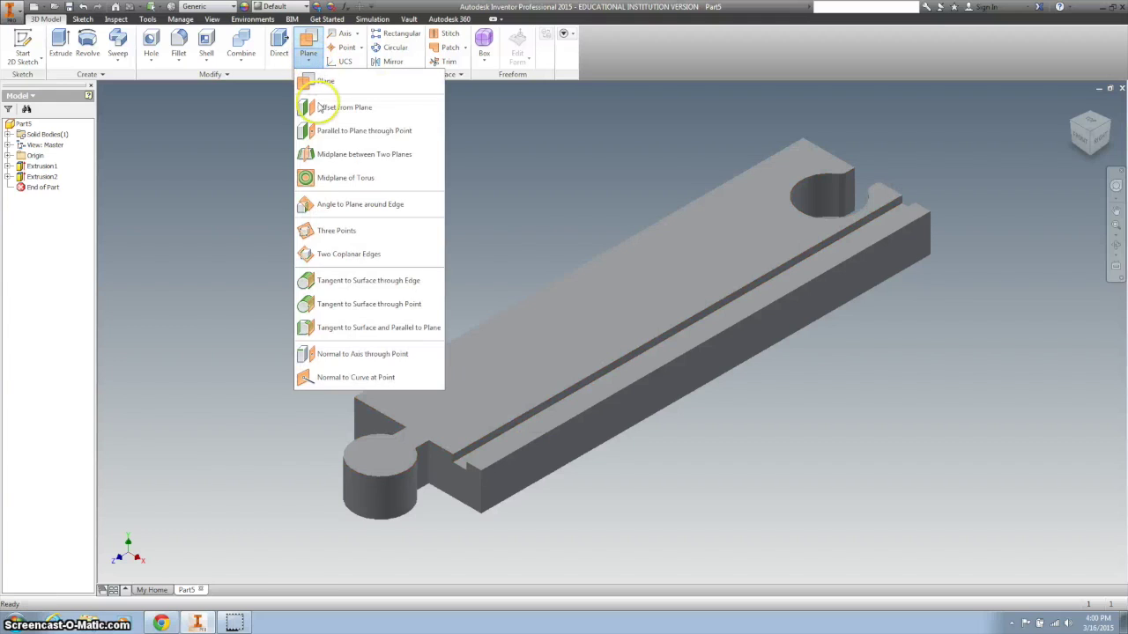
left_click(347, 158)
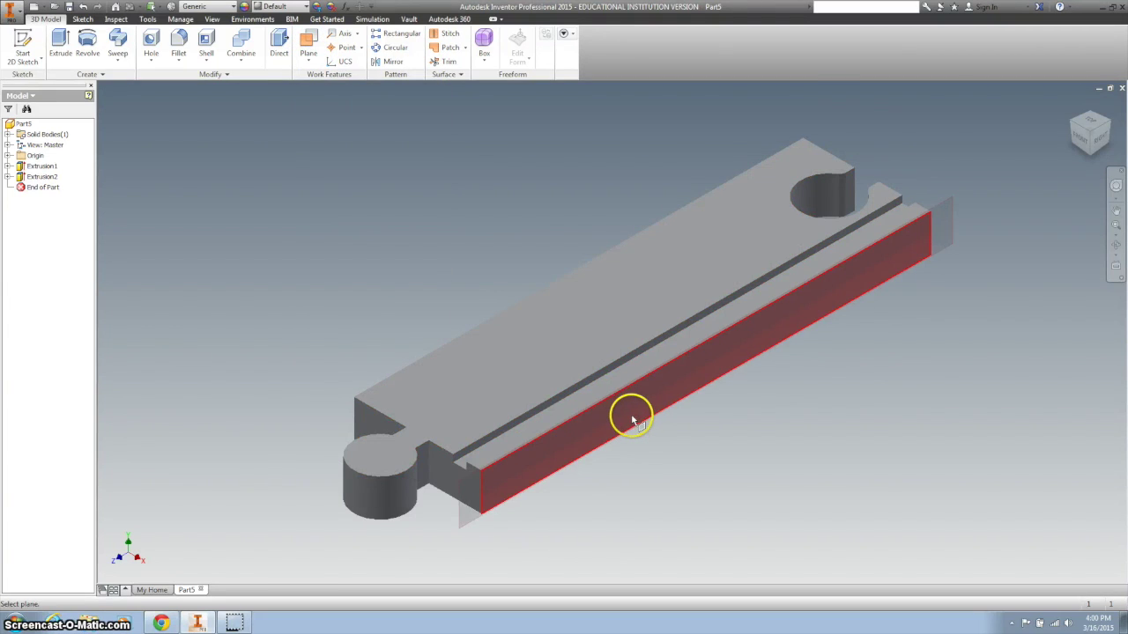
left_click(633, 420)
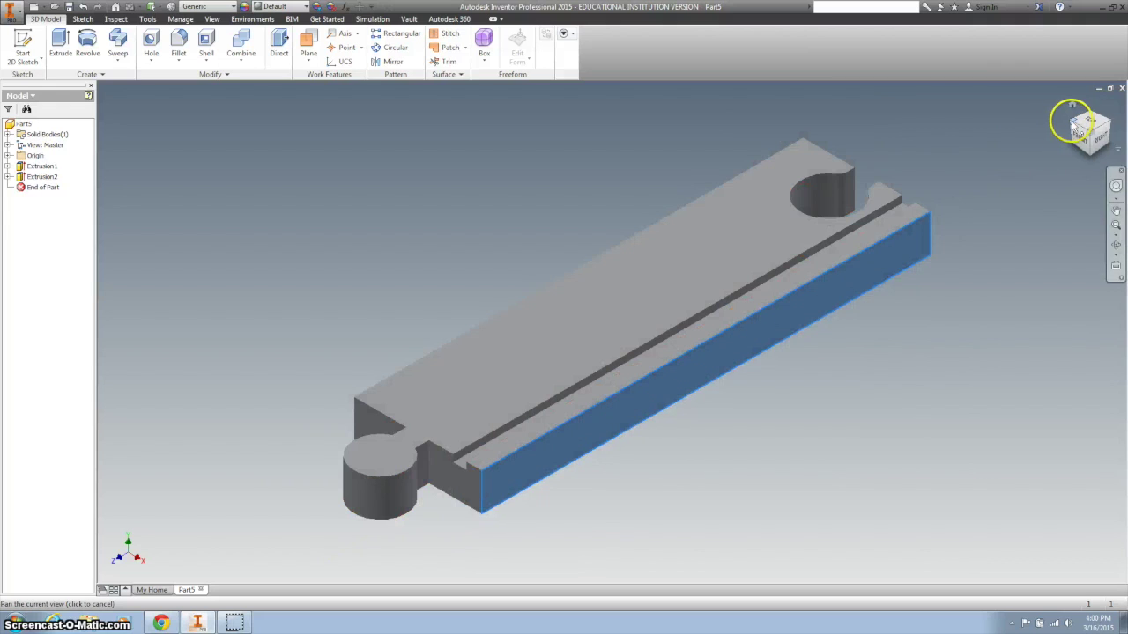
left_click(1066, 128)
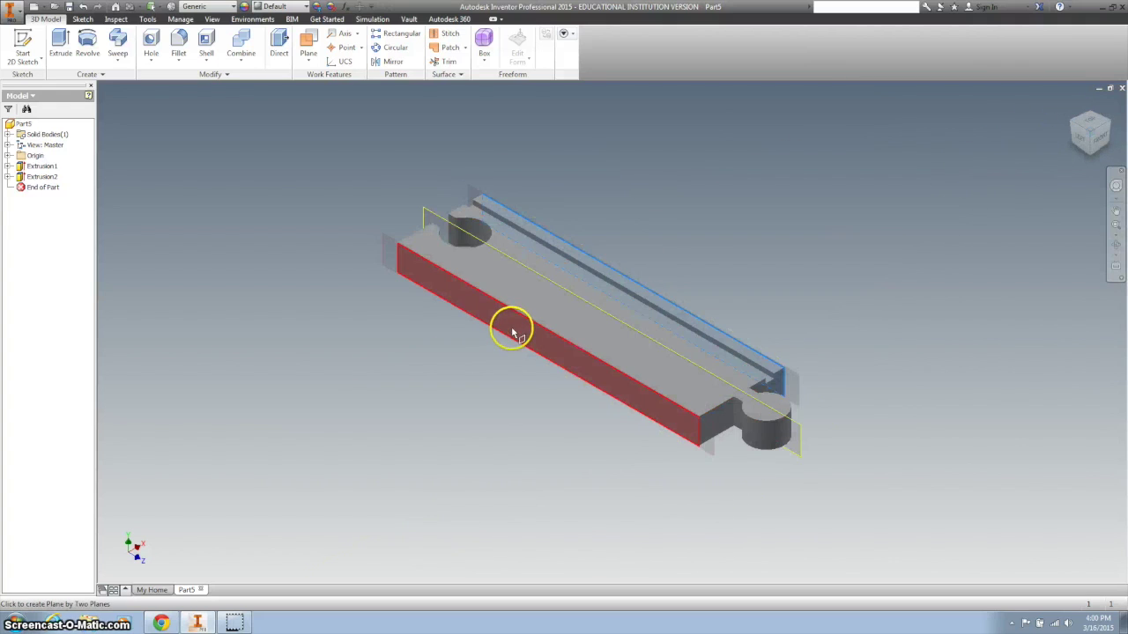
left_click(513, 333)
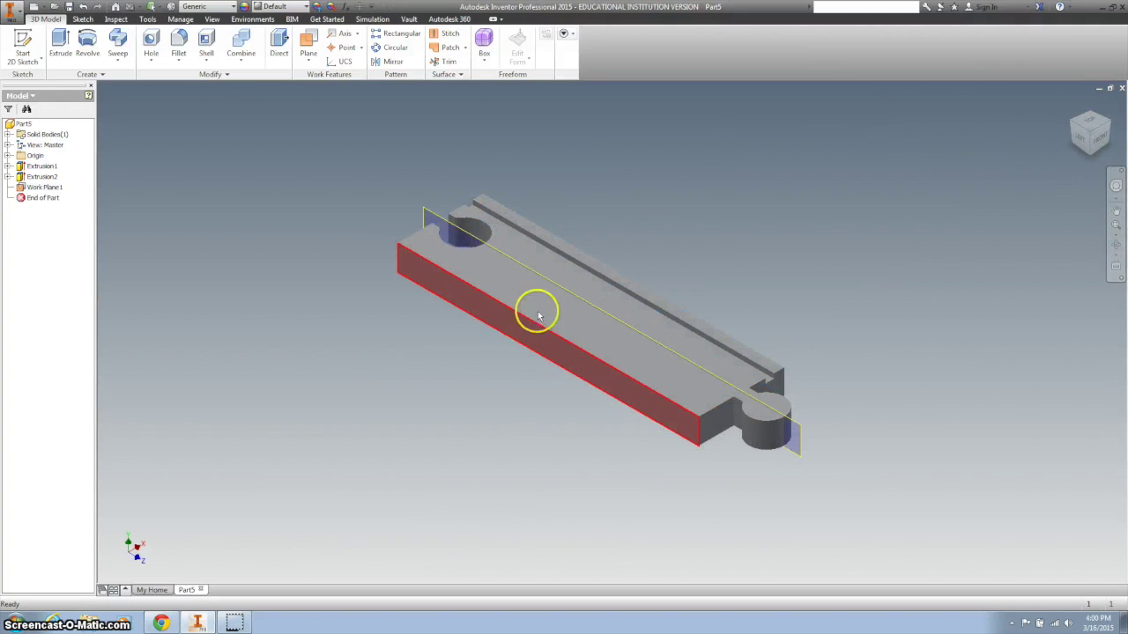
left_click(1103, 126)
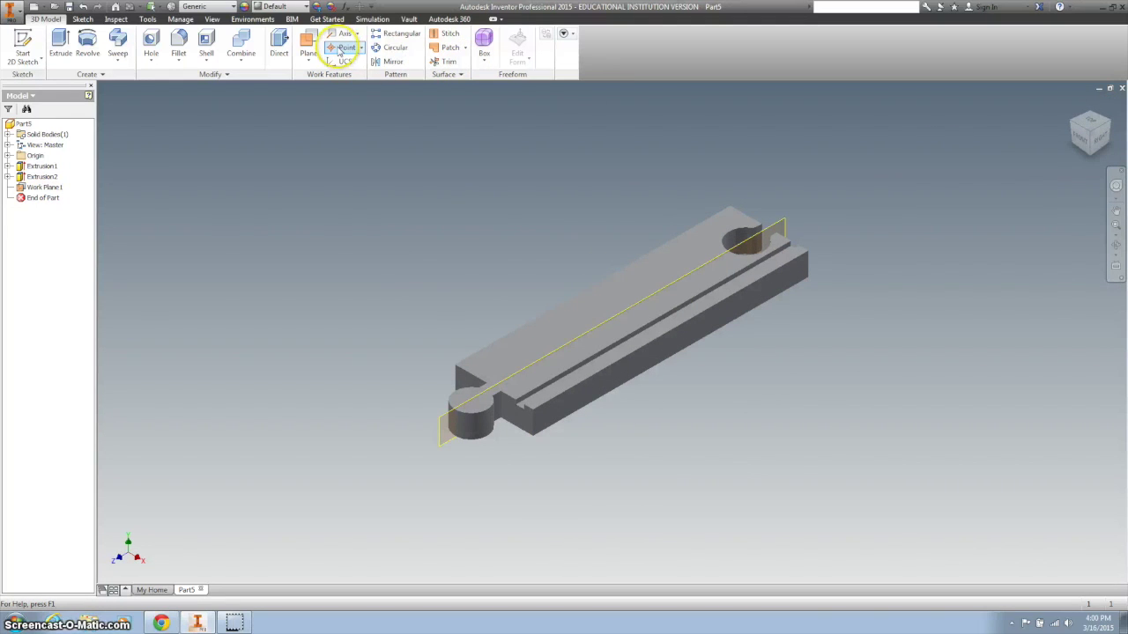
Mirror the Extrusion2 groove across the new midplane work plane.
left_click(392, 61)
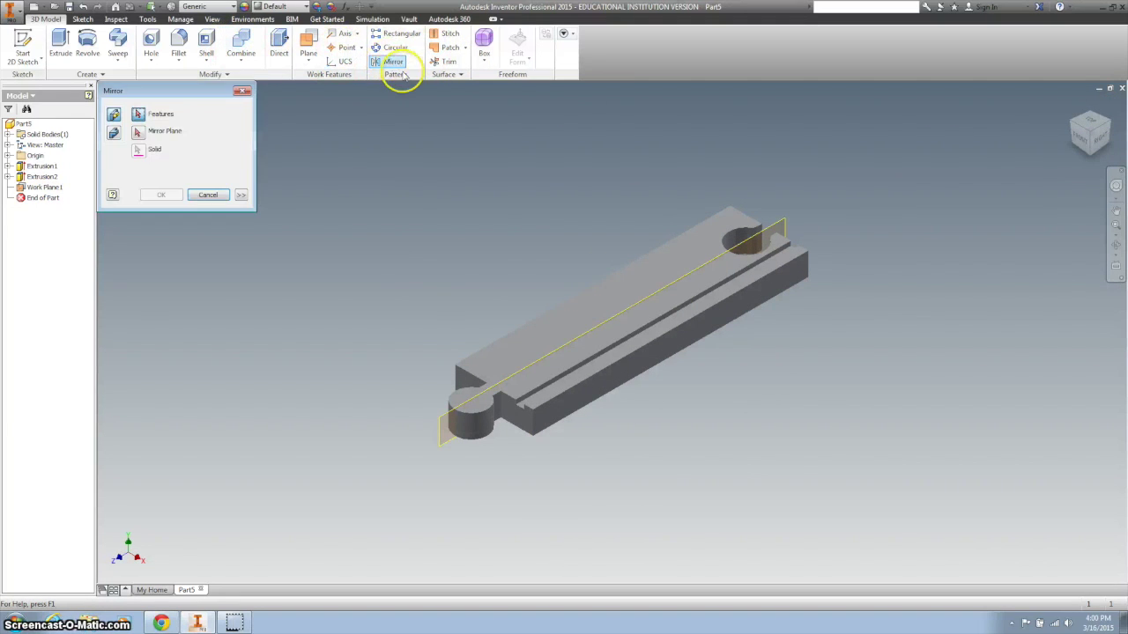
left_click(544, 393)
left_click(138, 132)
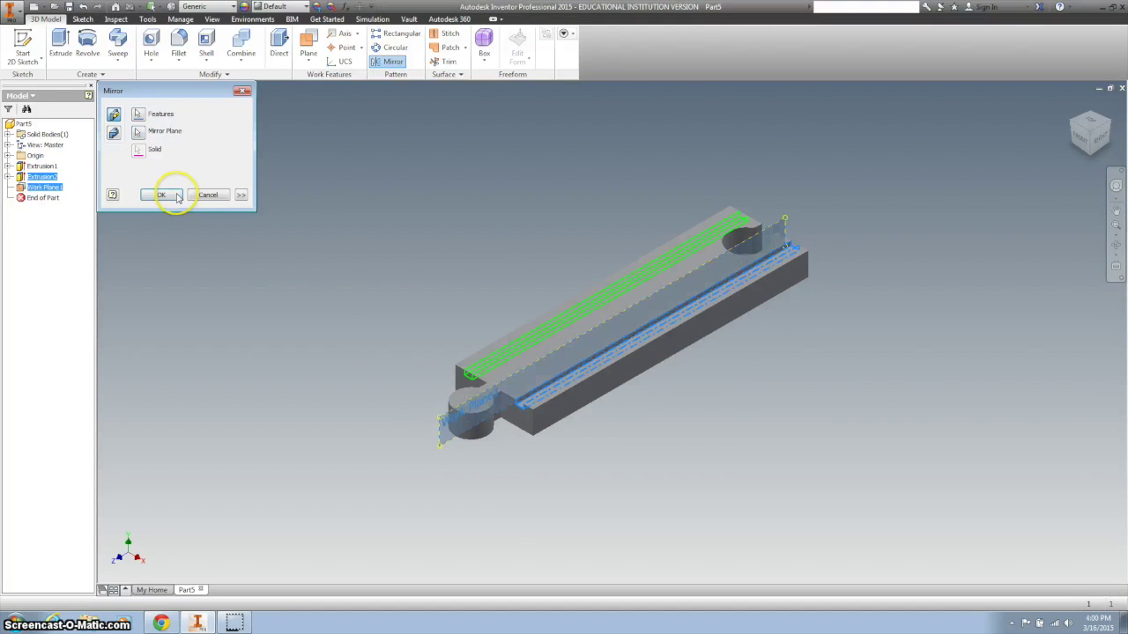
left_click(162, 195)
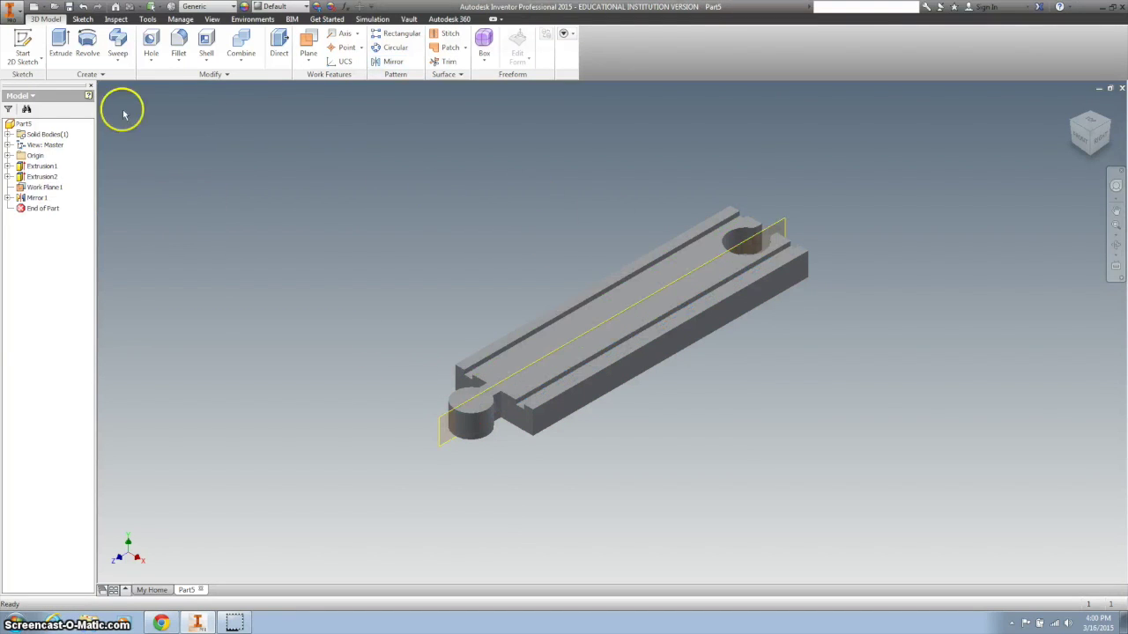
Hide Work Plane1 and set the part's material to ABS Plastic.
right_click(51, 194)
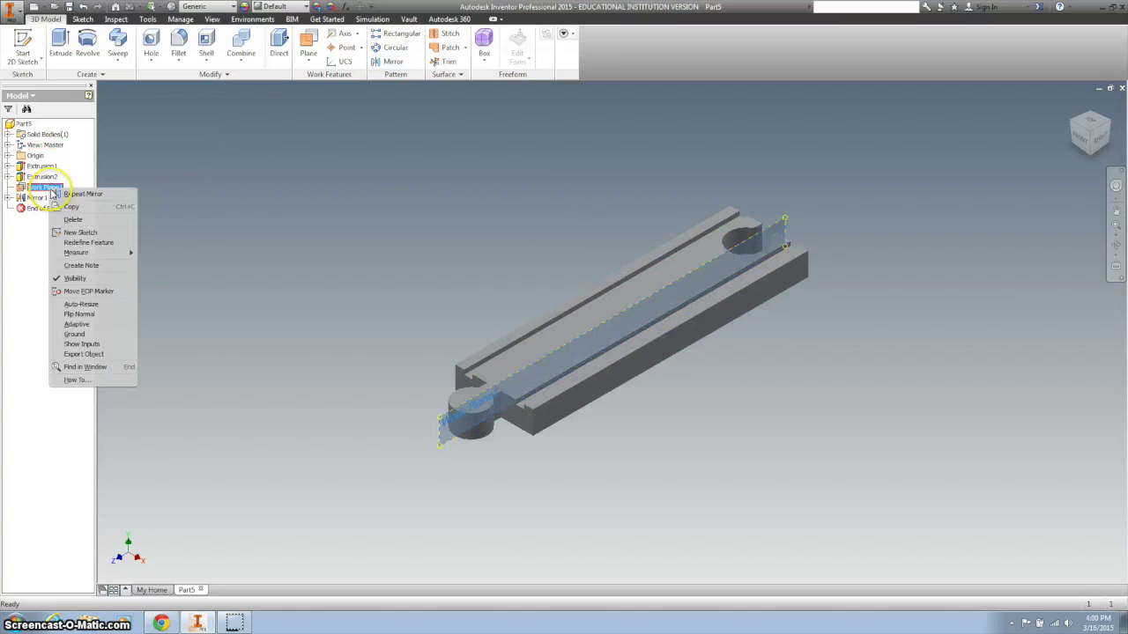
left_click(79, 279)
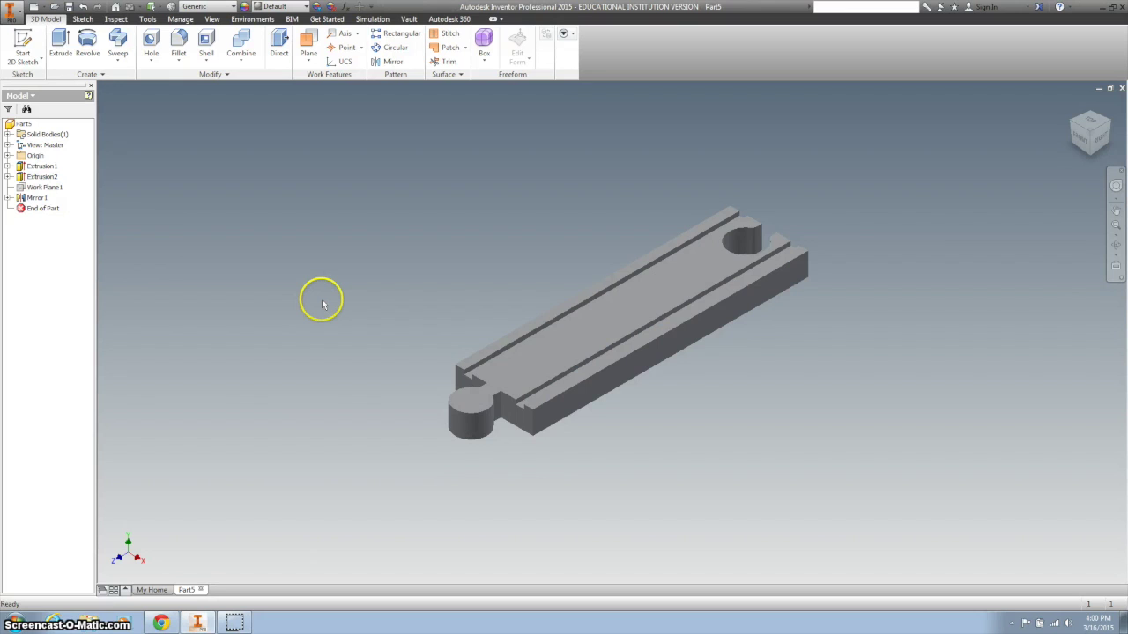
scroll(322, 304, "down", 3)
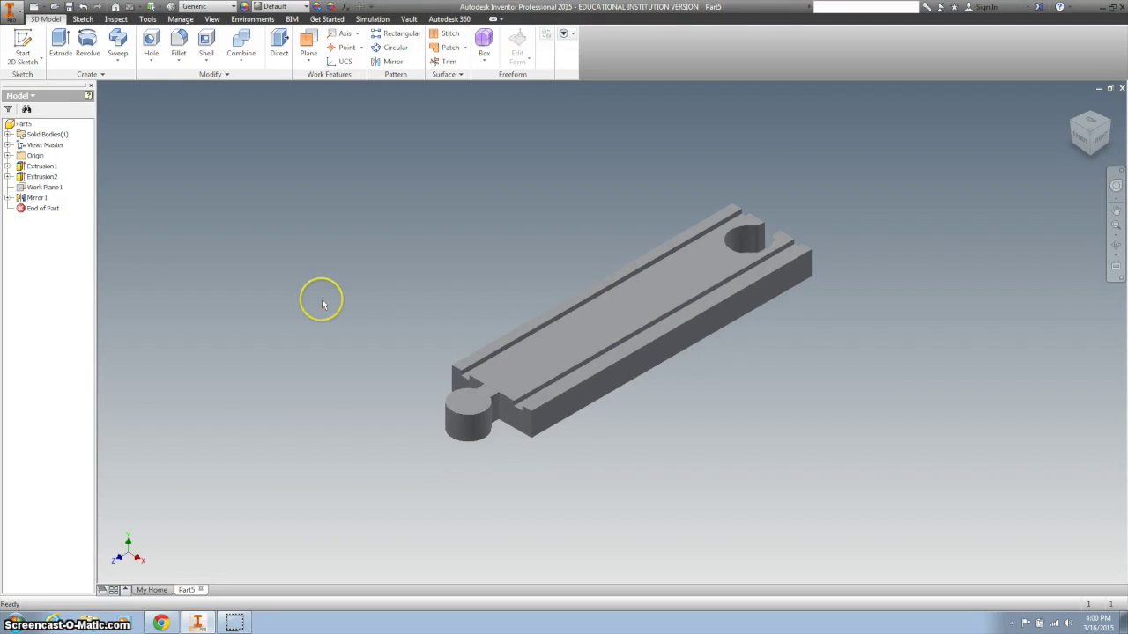
left_click(205, 6)
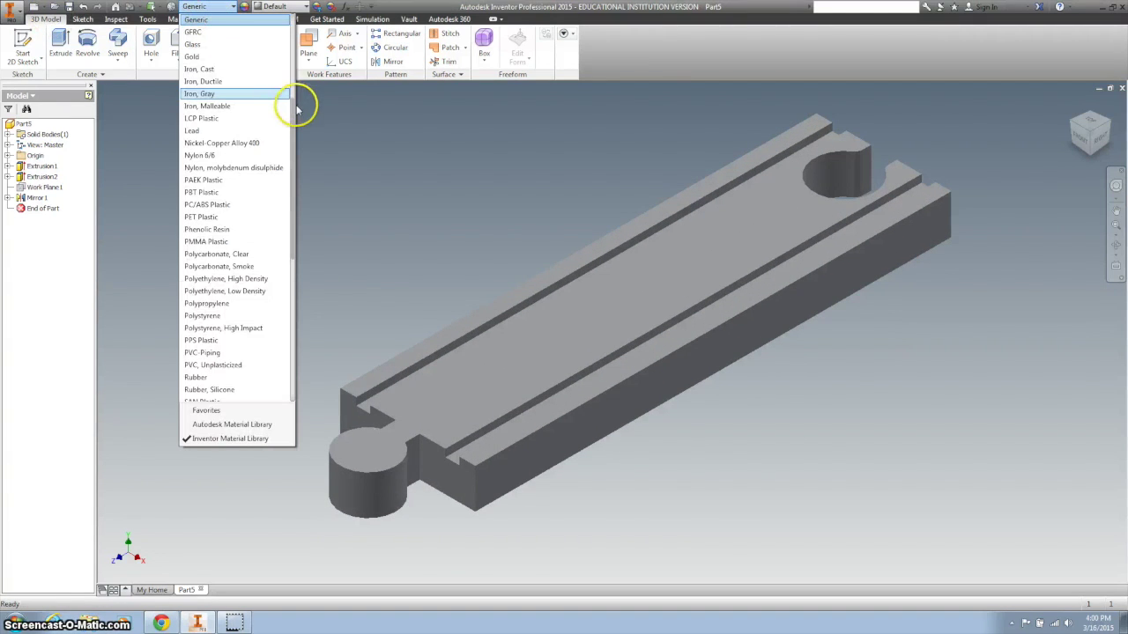
scroll(274, 88, "up", 5)
left_click(247, 23)
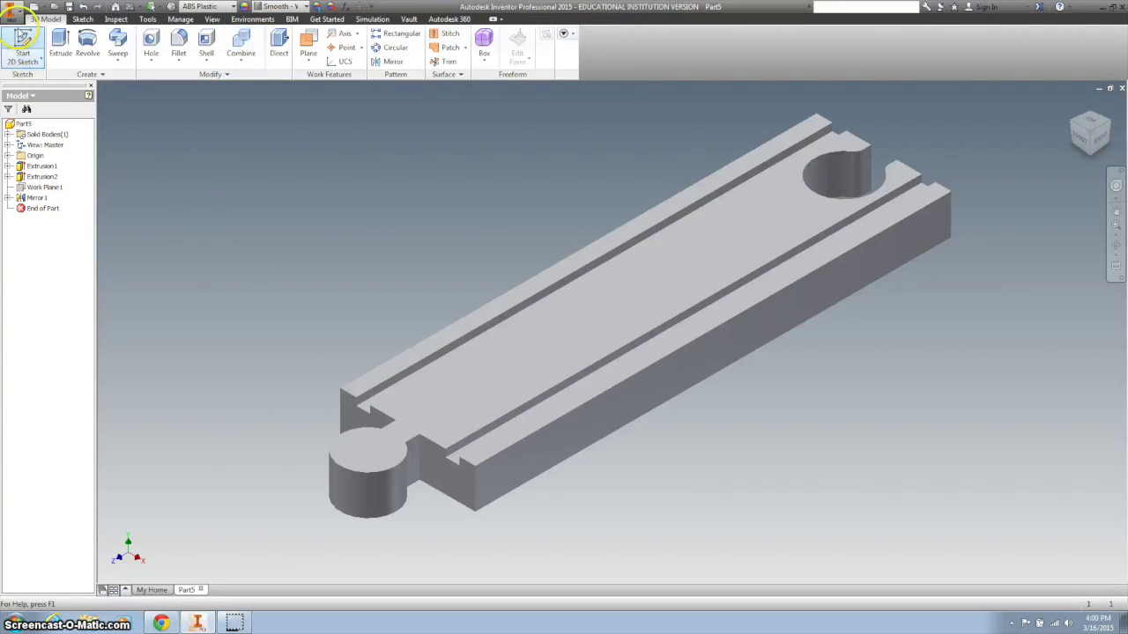
Start Save As from the application menu and begin entering the file name 'Smok'.
left_click(12, 12)
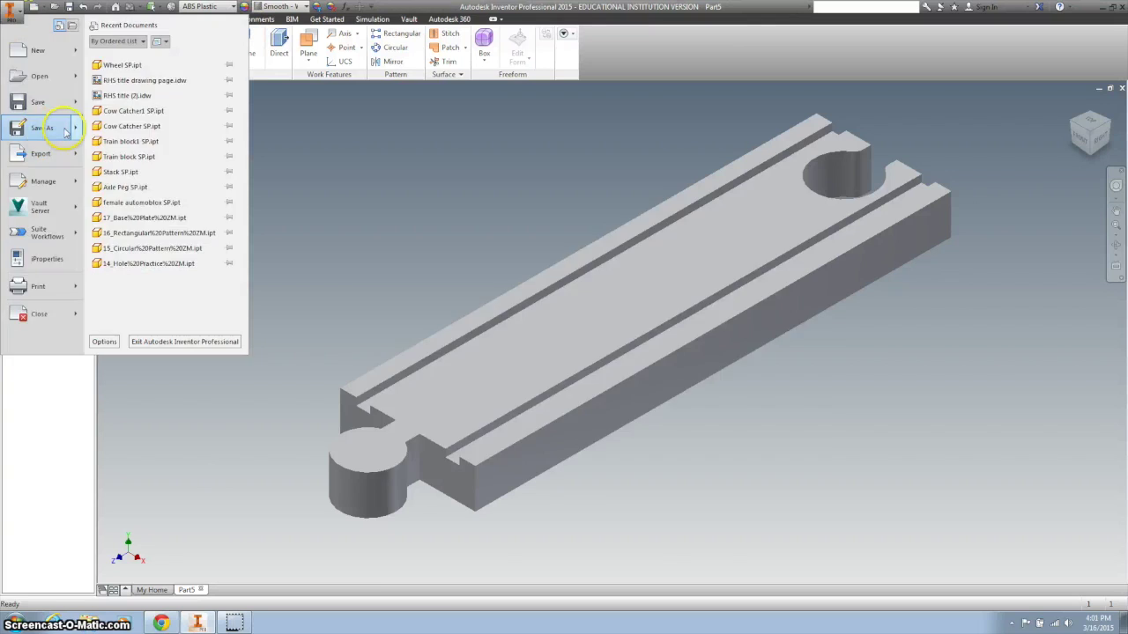
left_click(42, 128)
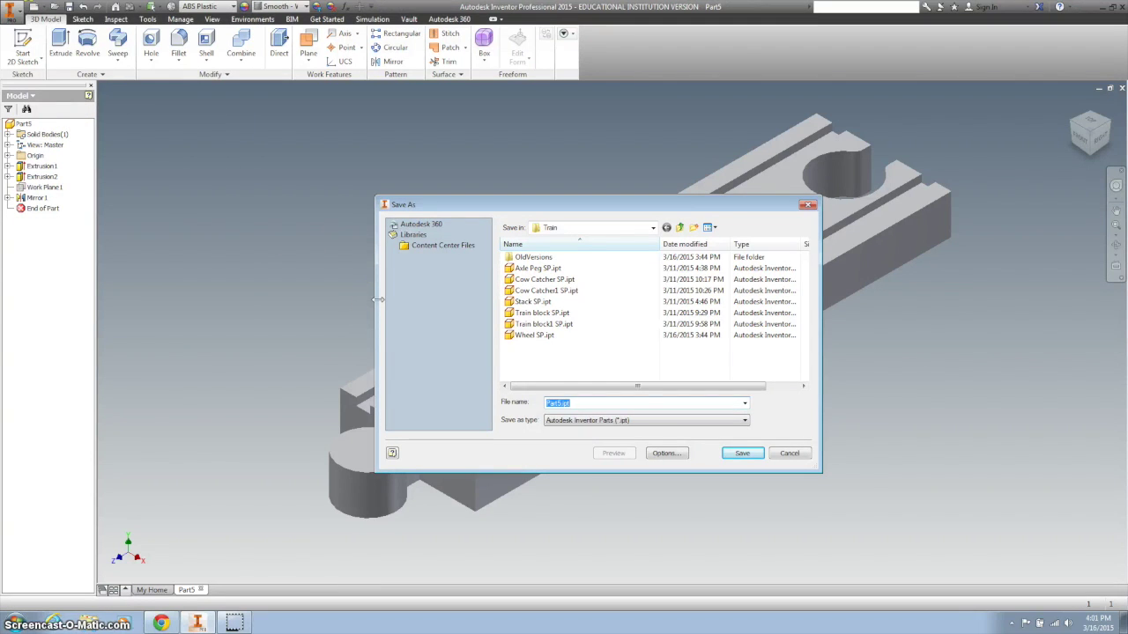
type("Smok")
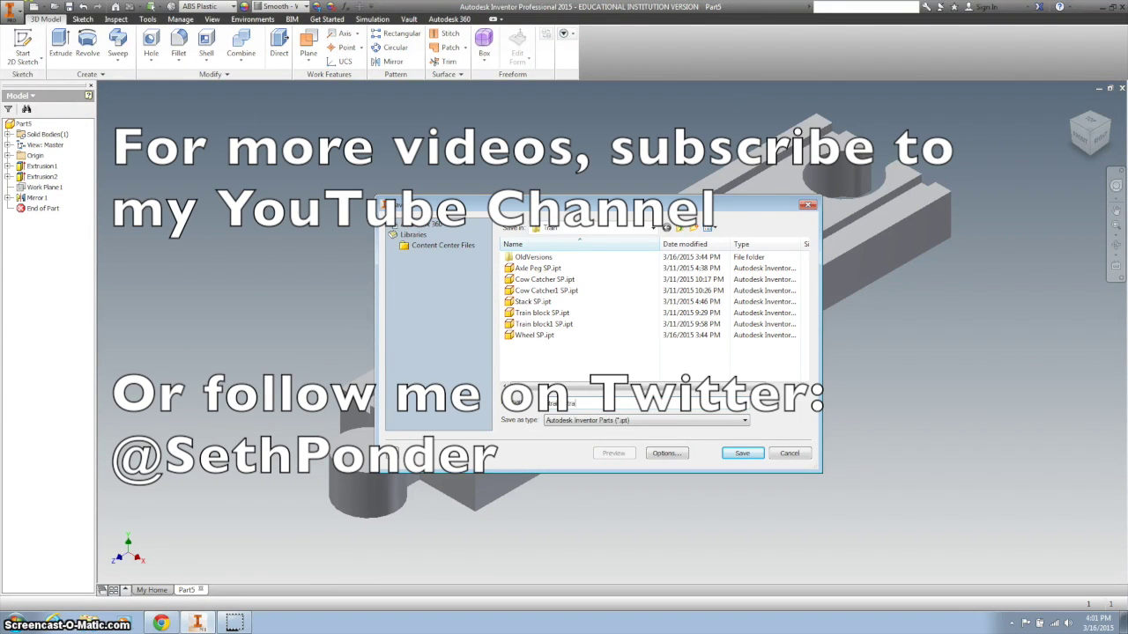